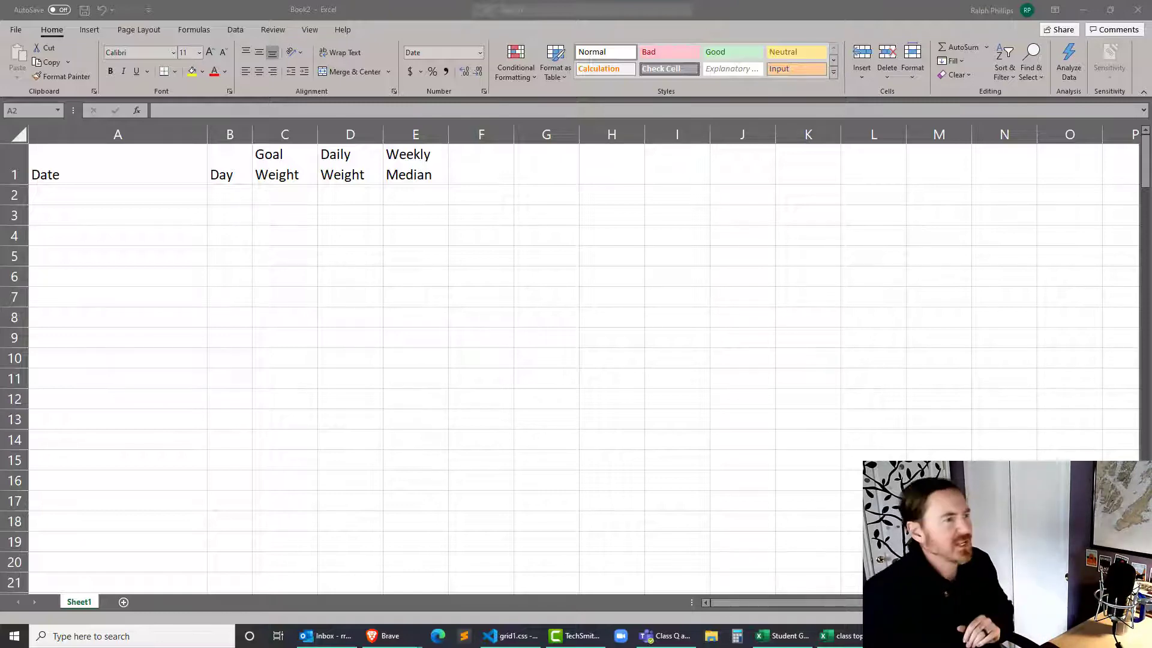
Step: Select the header row from Date to Weekly Median, then go back to the first Date cell
click(174, 198)
click(149, 176)
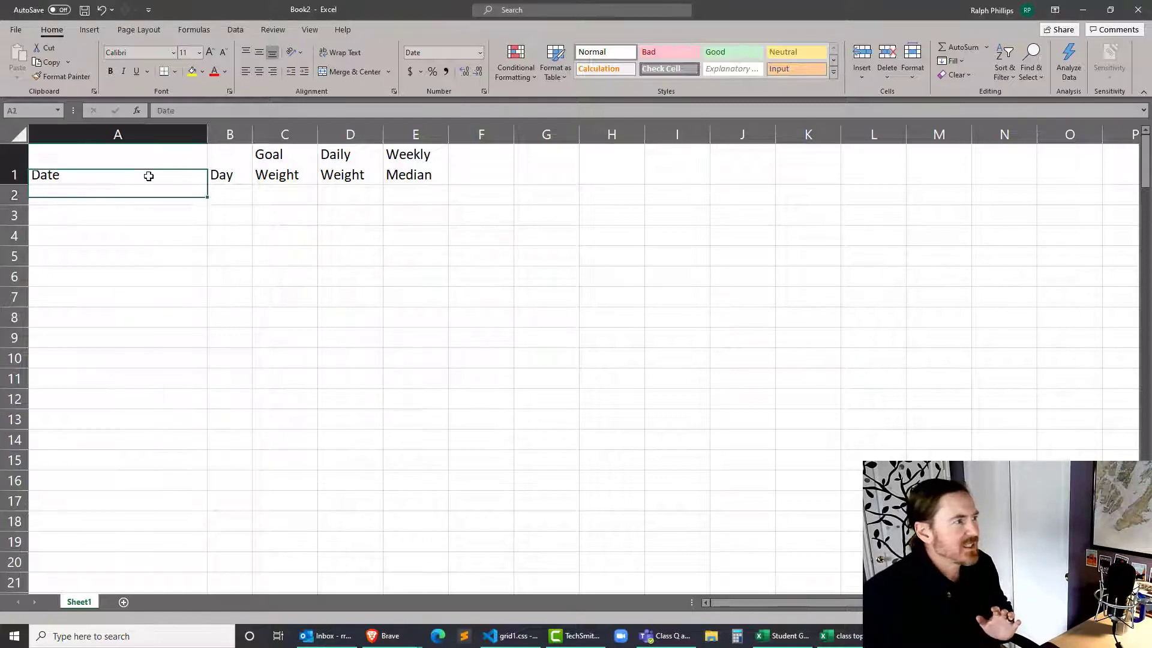
drag(149, 176, 402, 180)
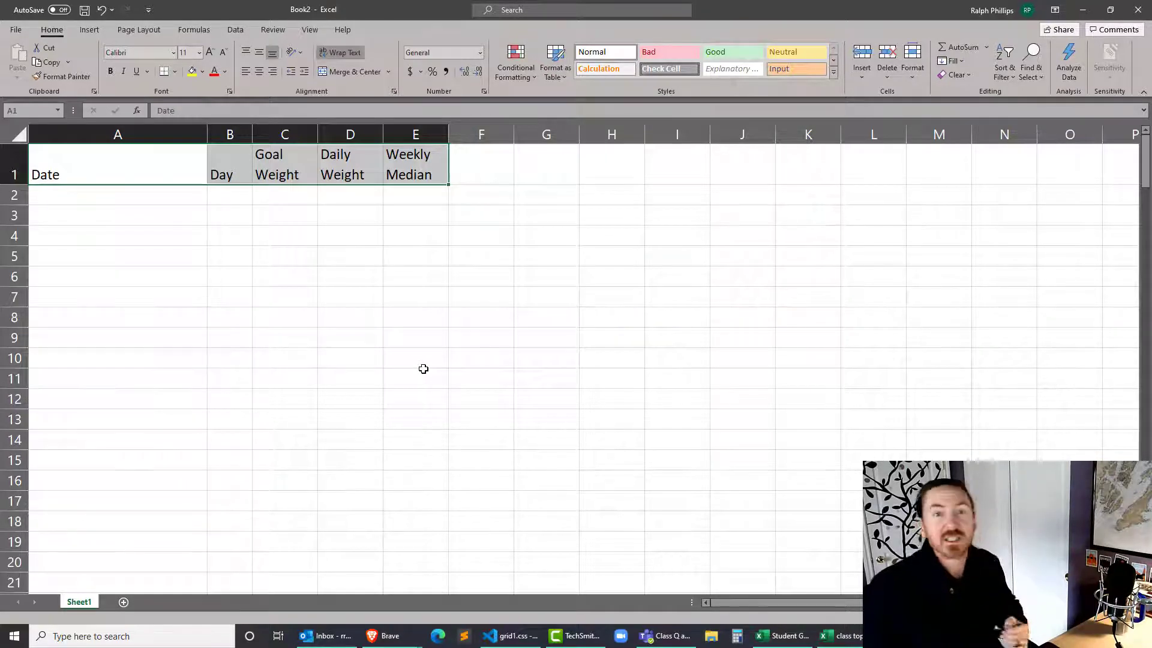
click(230, 318)
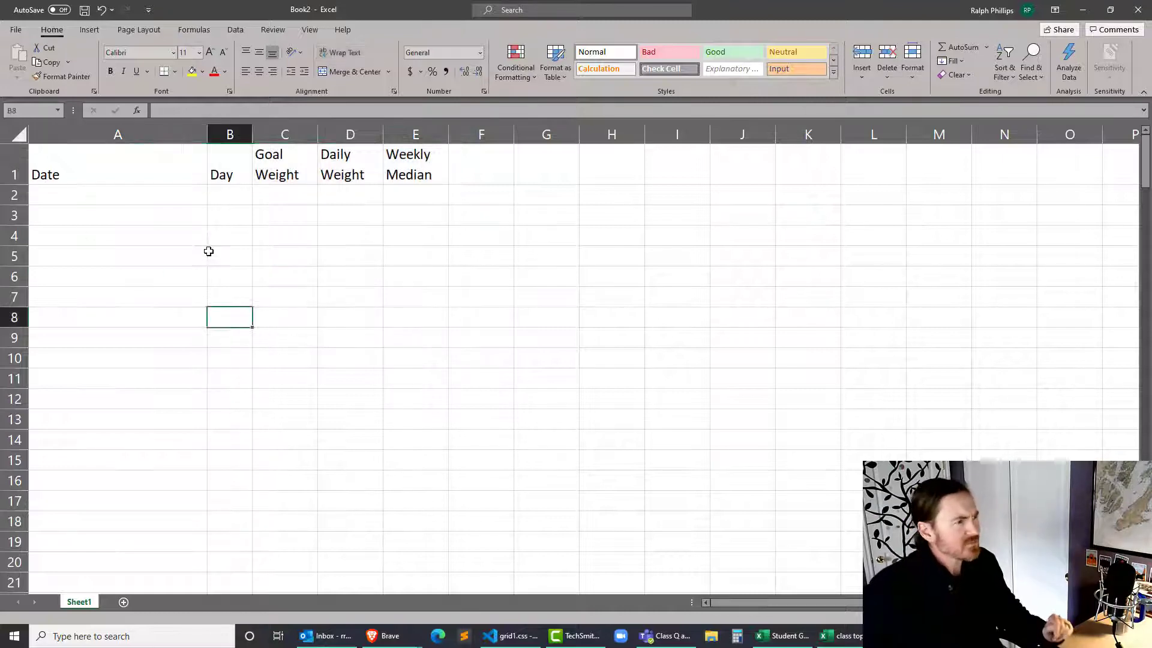
click(183, 200)
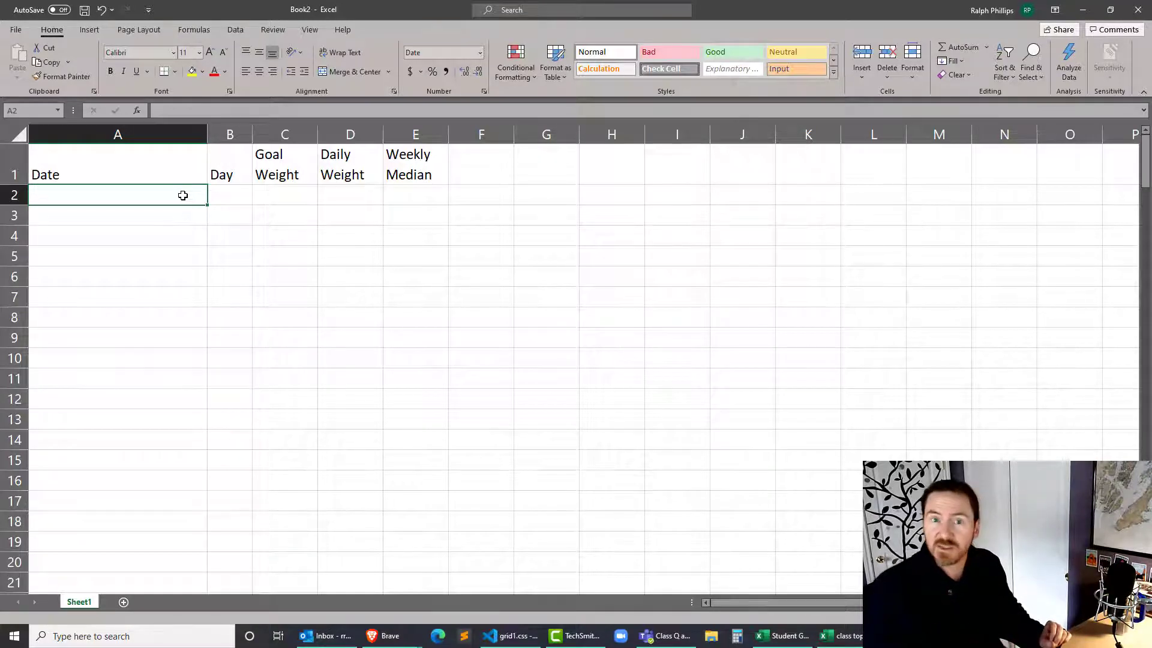
click(160, 235)
Step: Enter the start date 7/1/2020 in A2 and the formula =A2+1 in A3
click(172, 193)
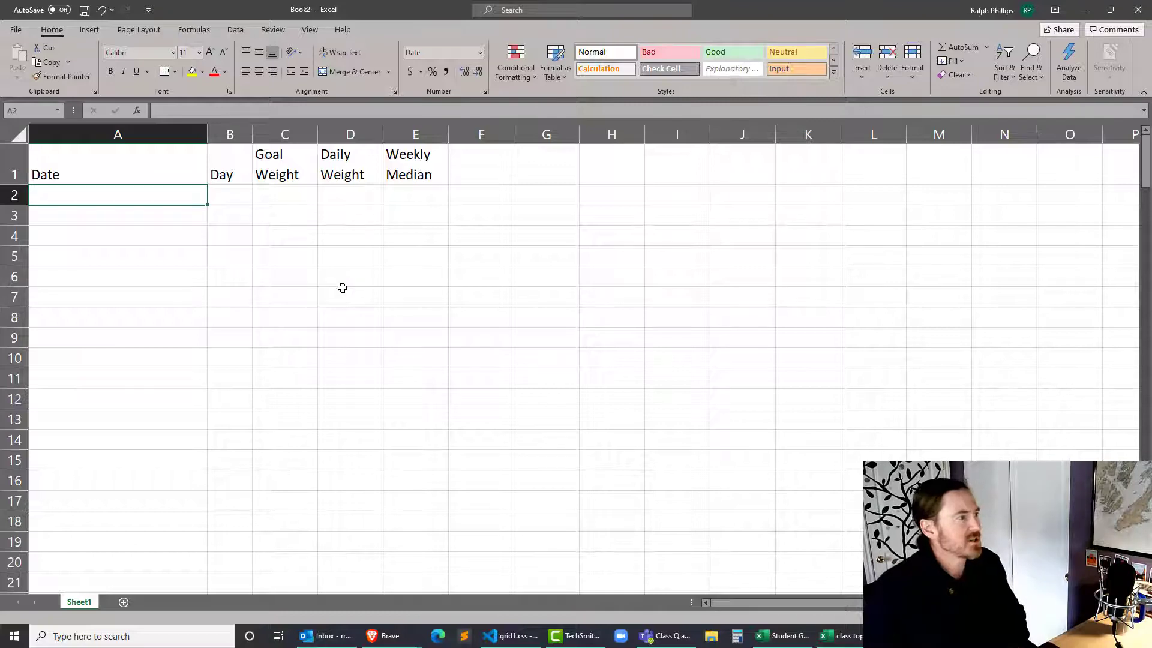
text(7/1/)
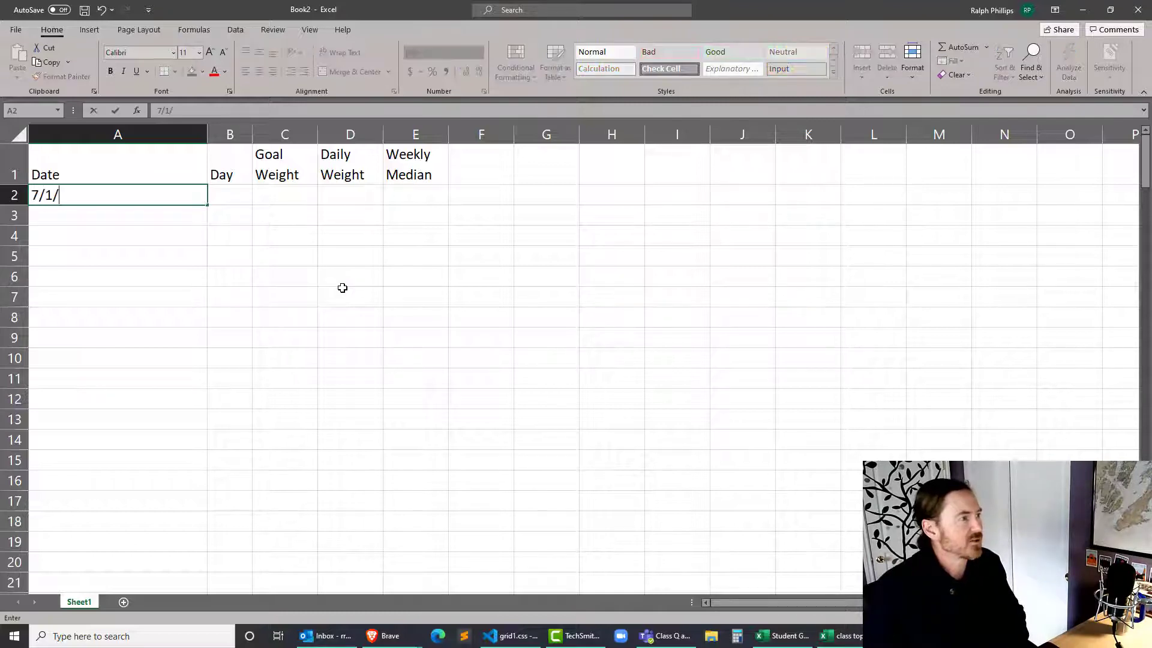
text(2020)
key(Return)
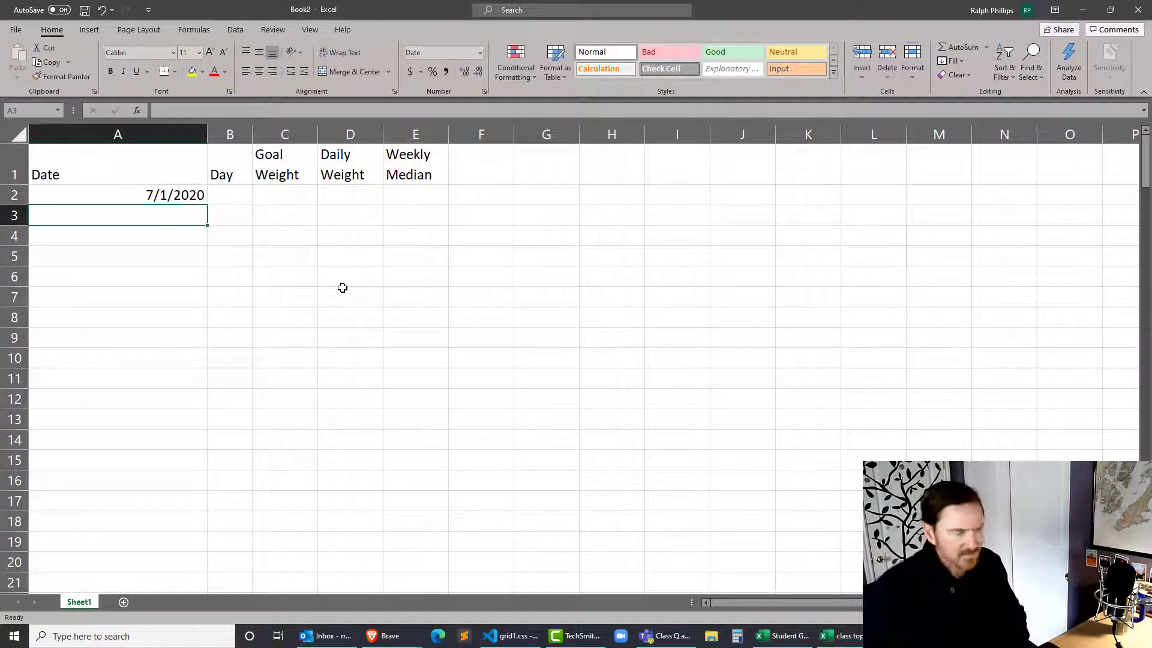
text(=)
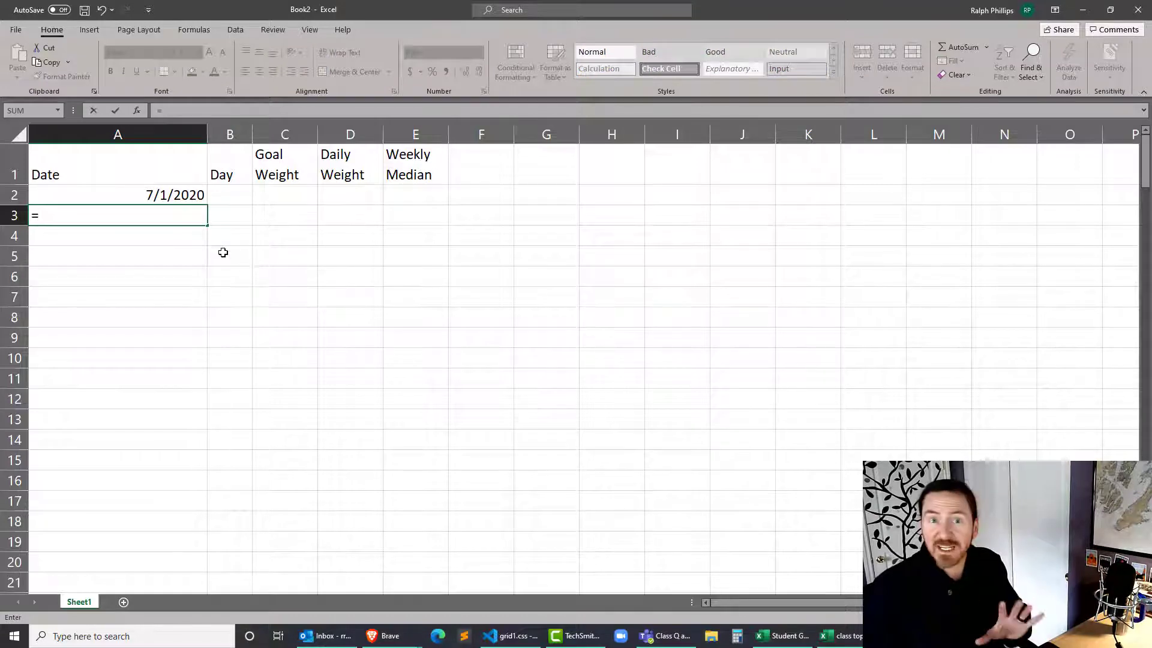
click(186, 195)
text(+)
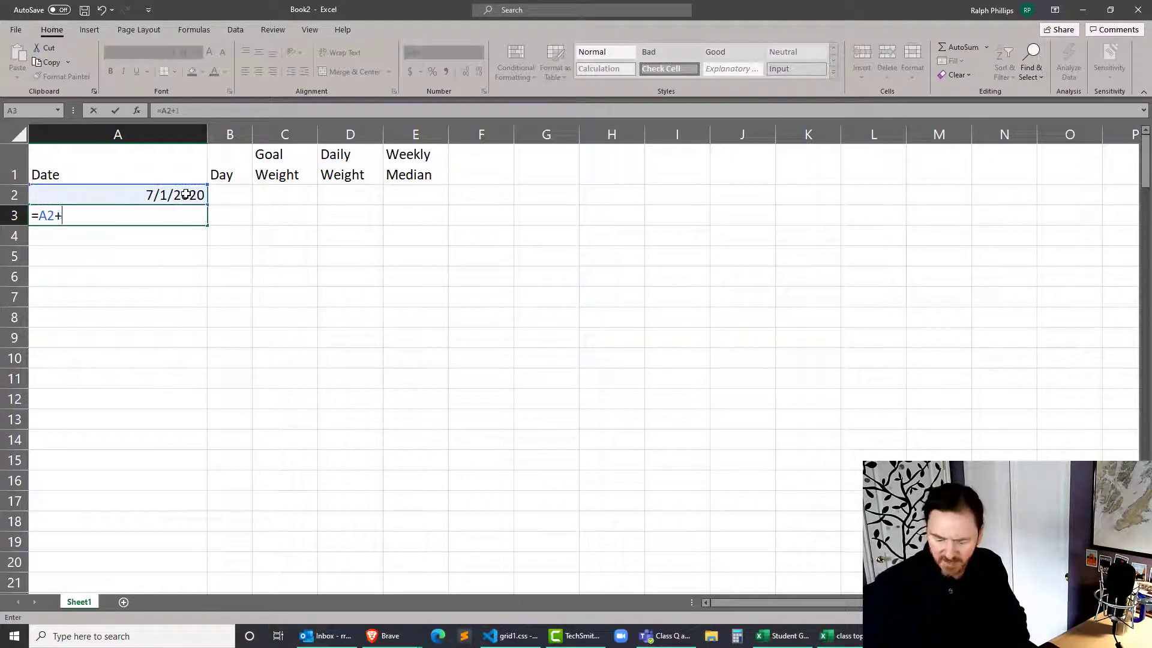
text(1)
key(Return)
Step: Fill the =A2+1 formula down to row 175, ending at 12/21/2020
click(201, 217)
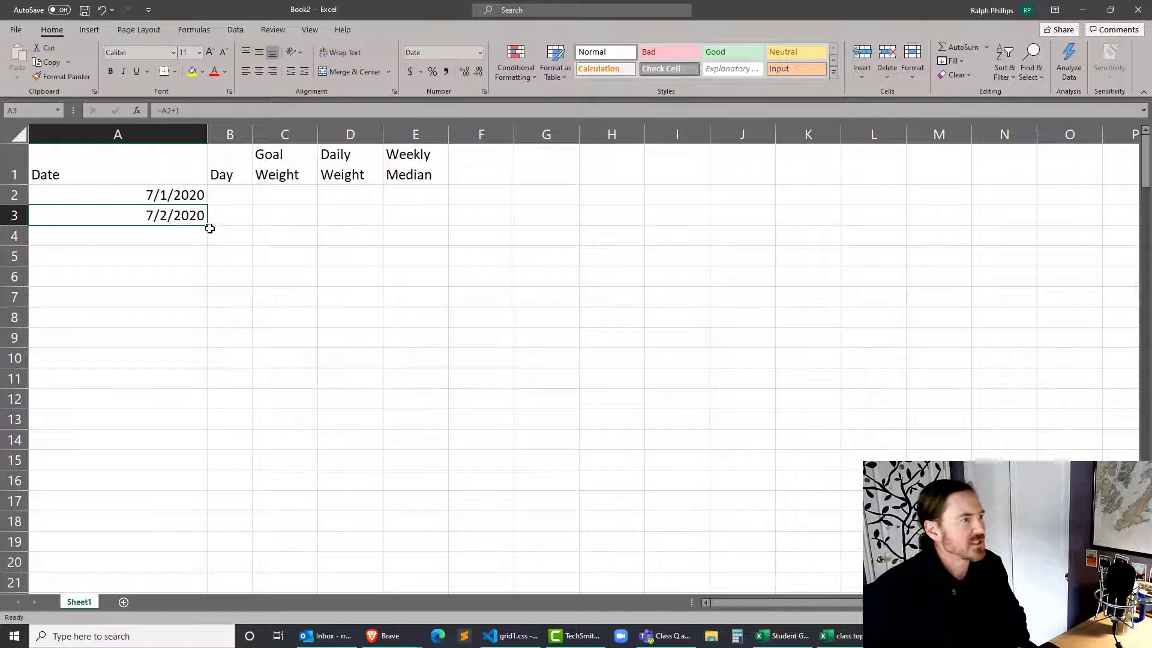
drag(208, 226, 216, 556)
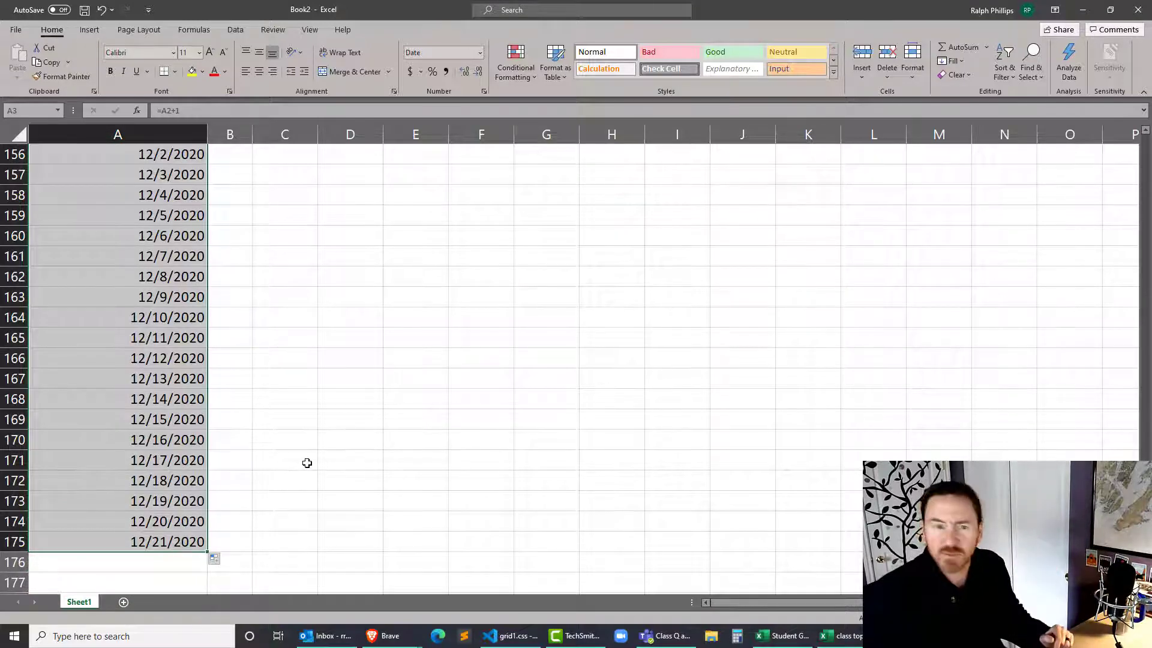
scroll(261, 483, up, 20)
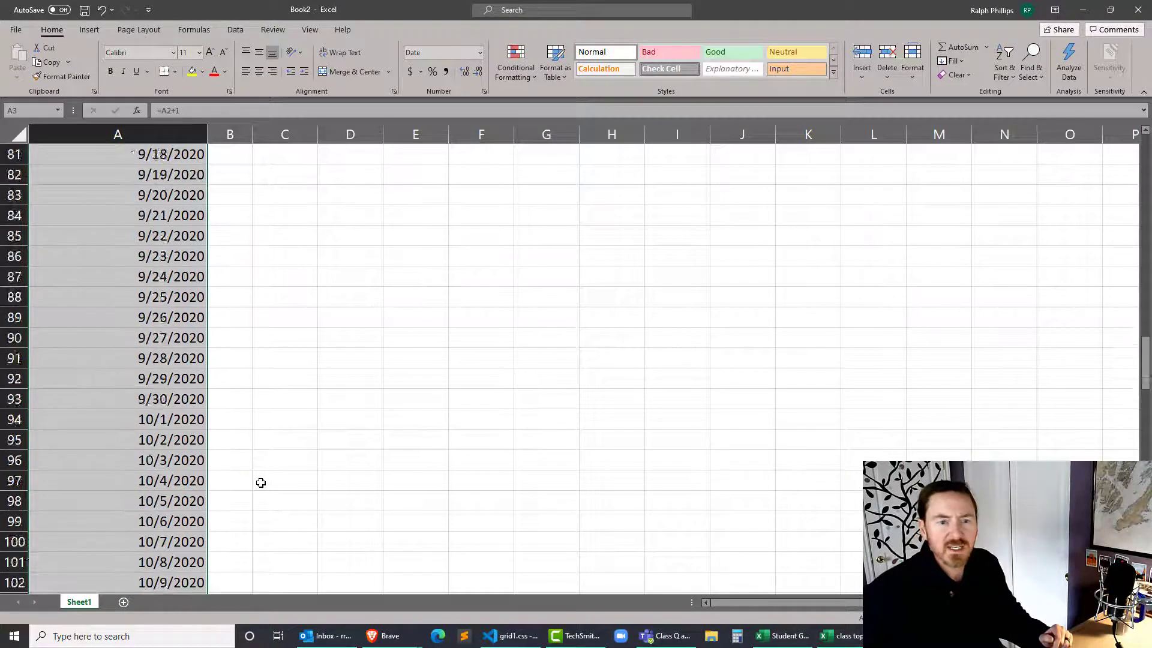
click(225, 294)
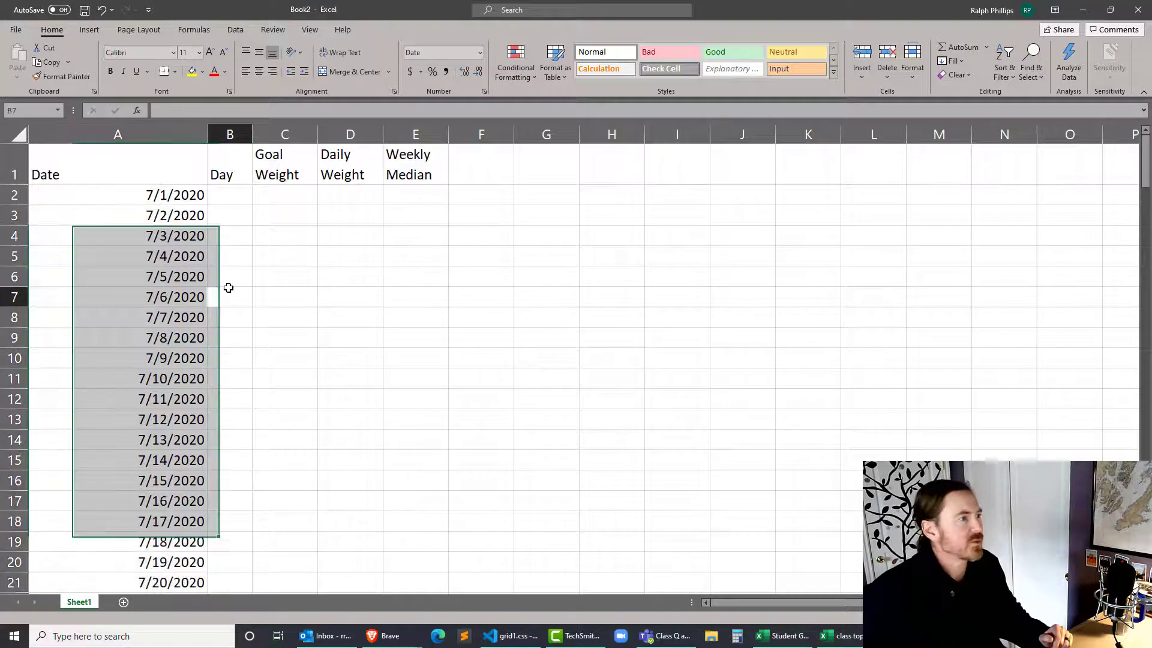
click(183, 195)
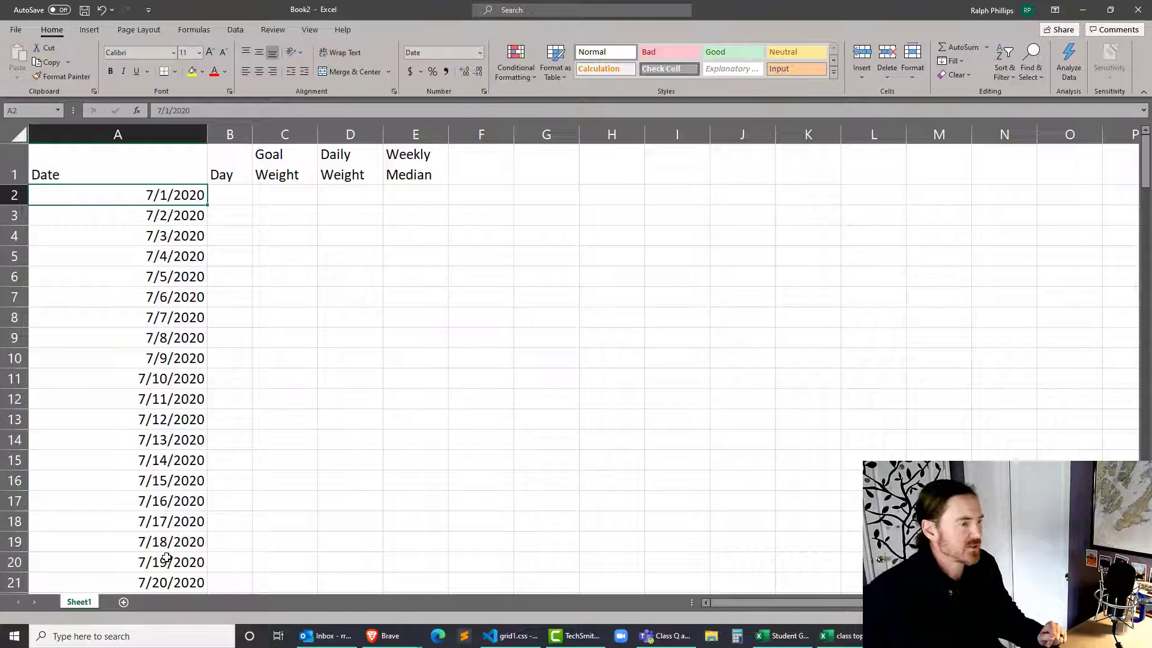
click(382, 370)
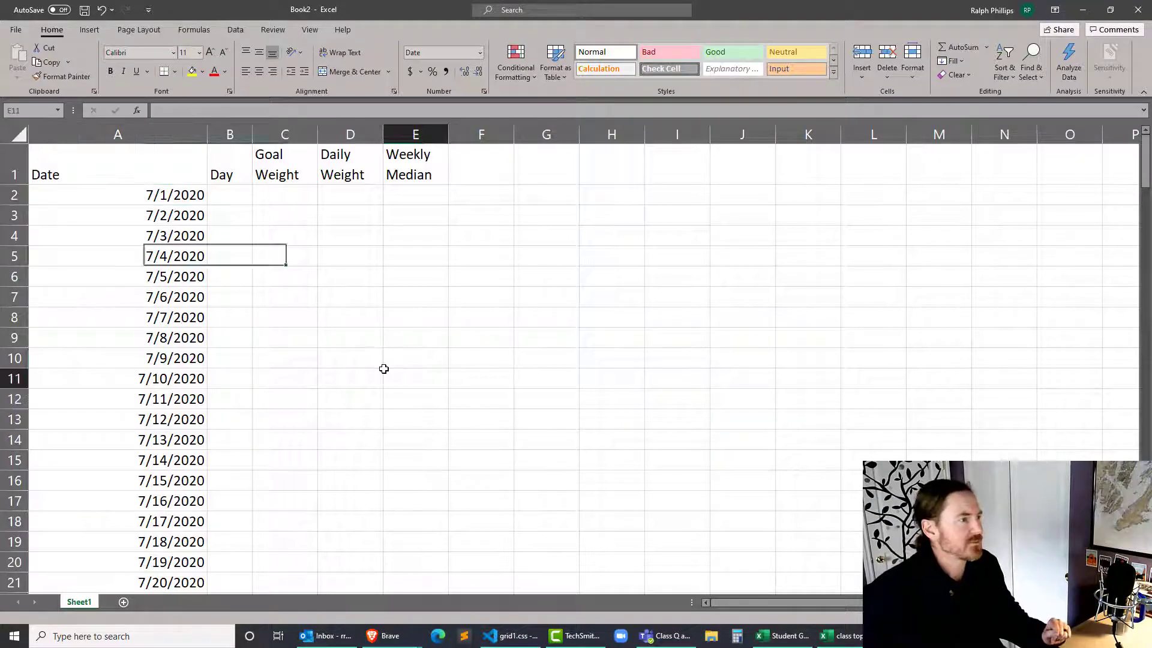
click(242, 191)
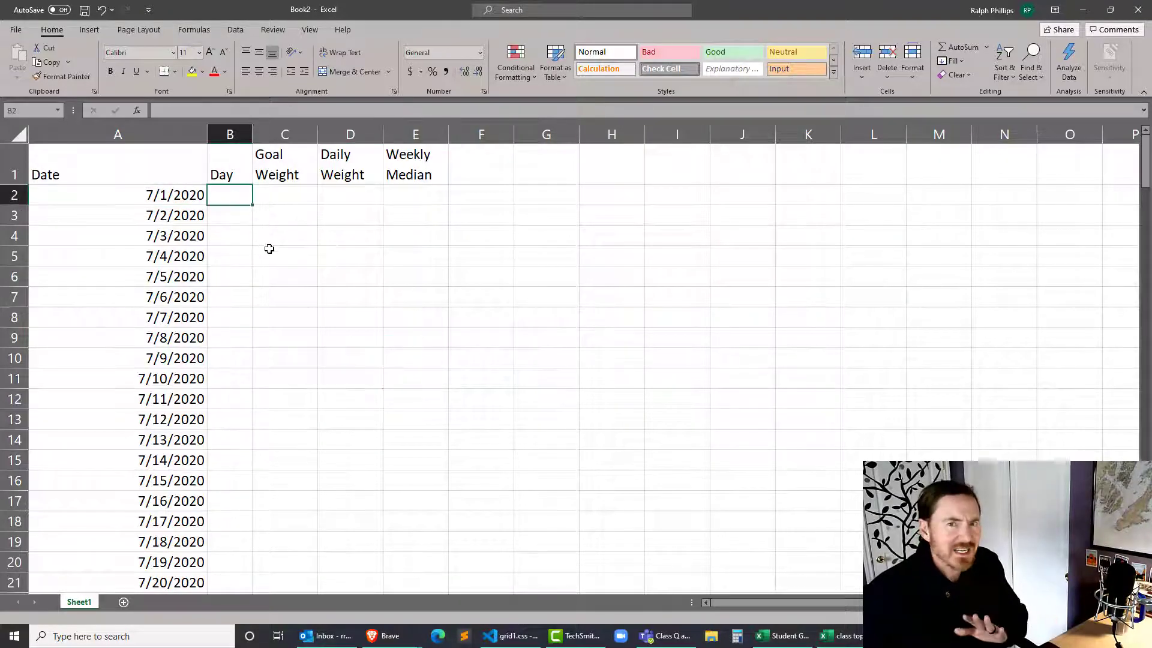
Step: Enter =WEEKDAY(A2) in B2
text(=)
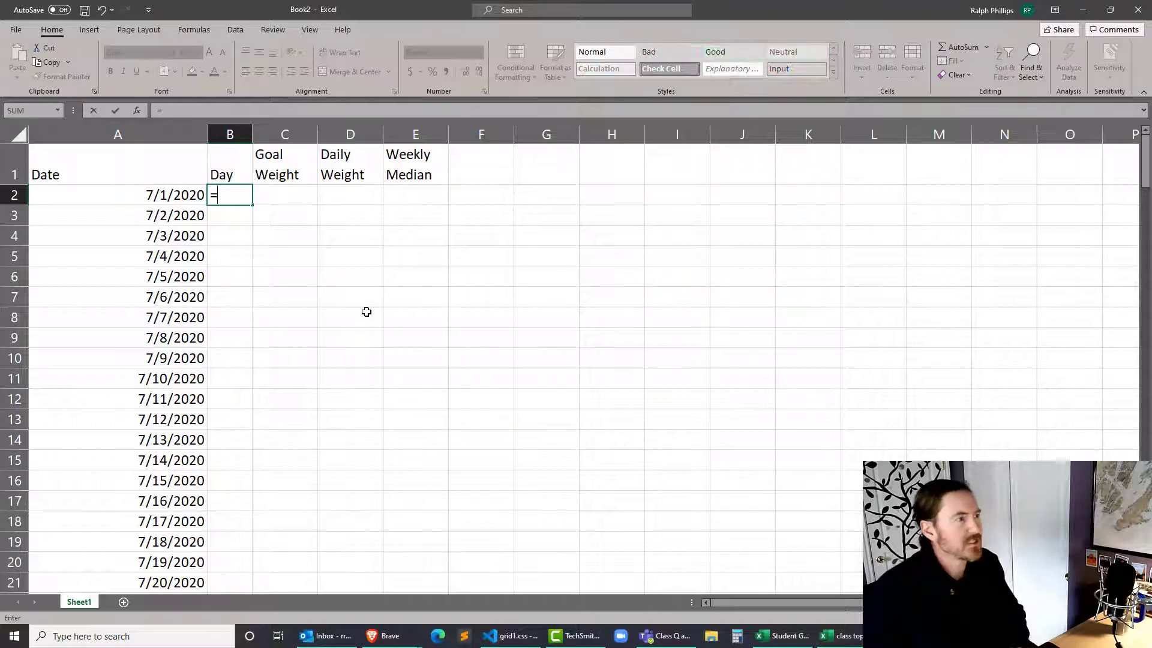
text(wee)
key(Tab)
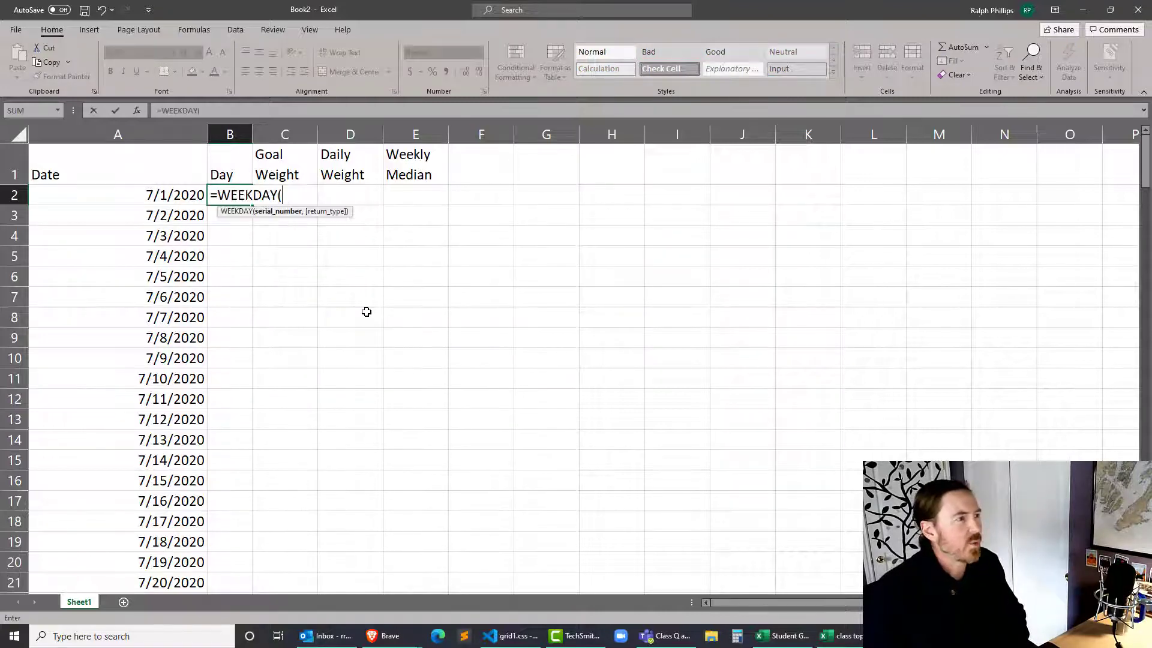
click(178, 201)
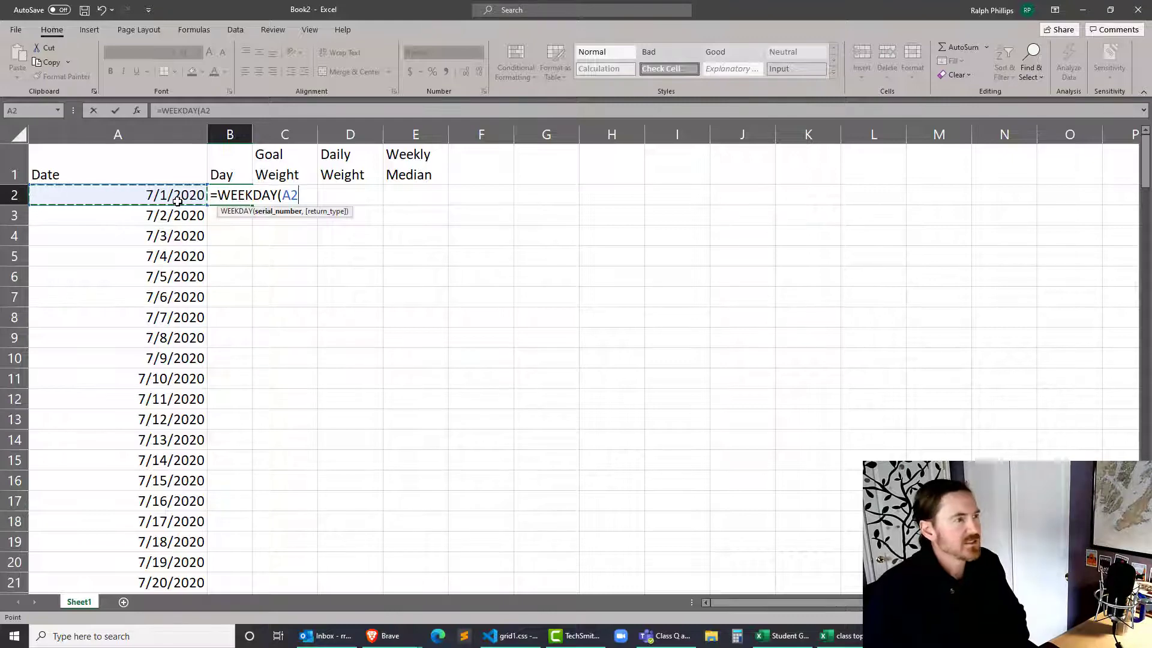
key(Return)
Step: Copy the WEEKDAY formula down column B; Sunday 7/5/2020 shows 1 and Saturday 7/11/2020 shows 7
click(231, 195)
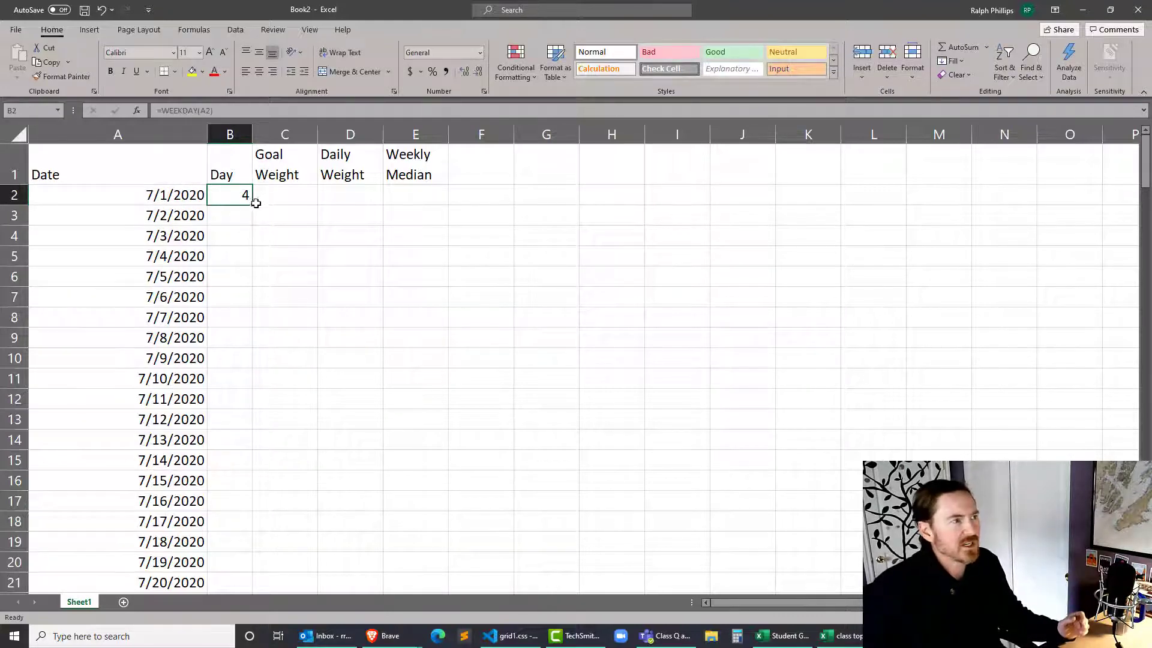
click(246, 211)
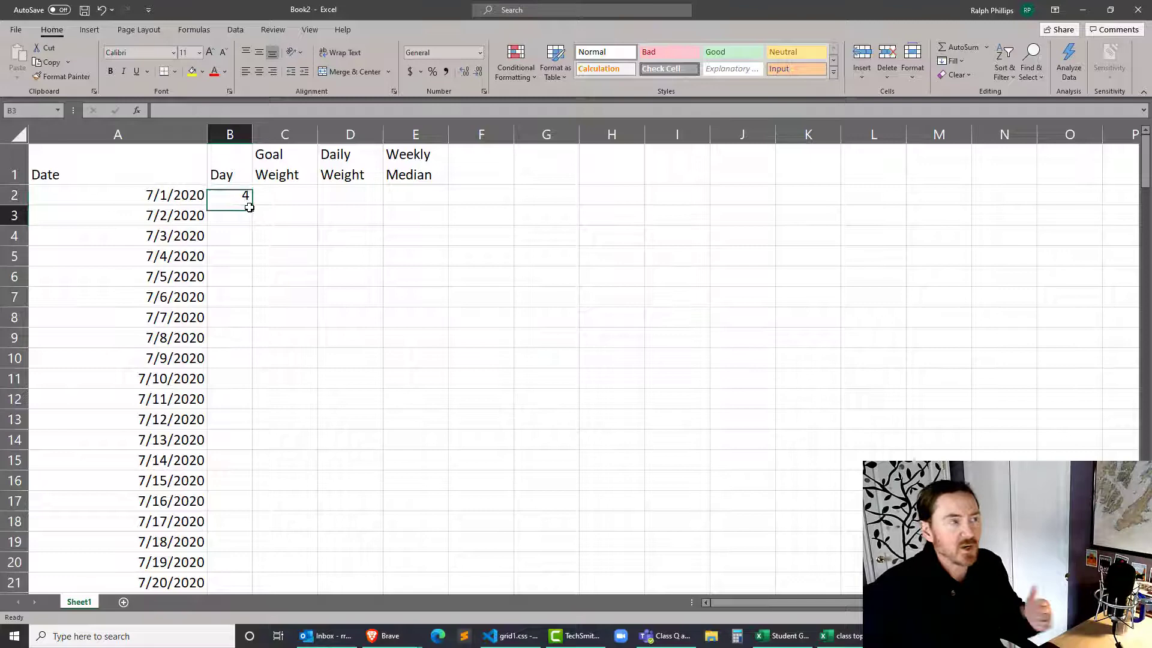
click(239, 196)
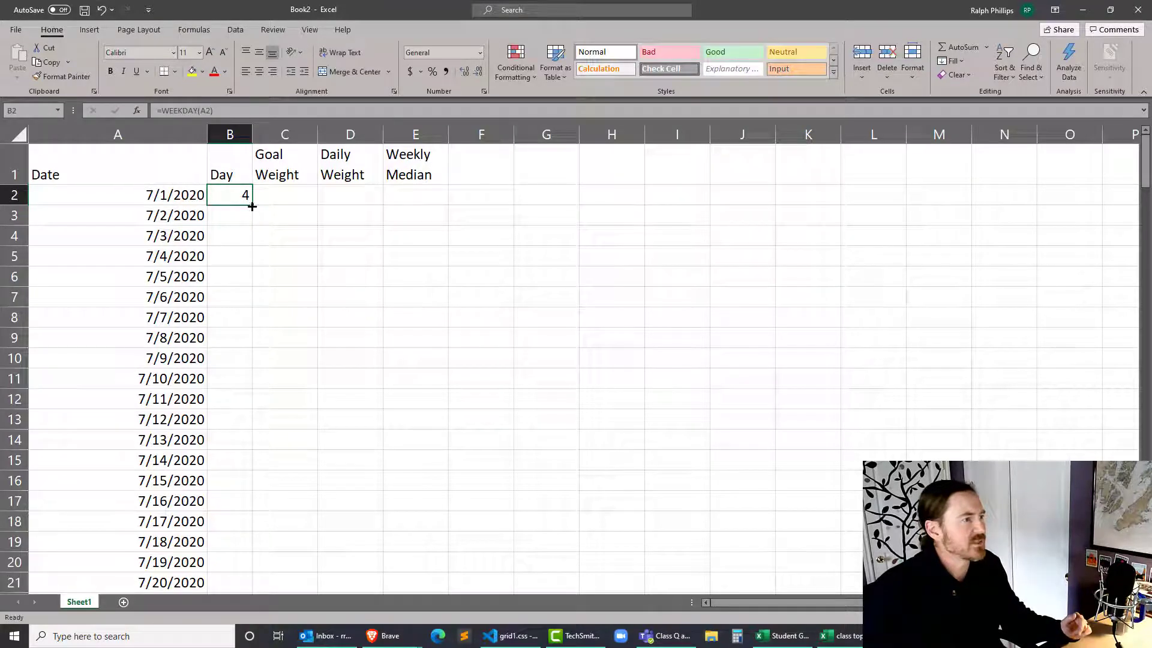
double_click(251, 207)
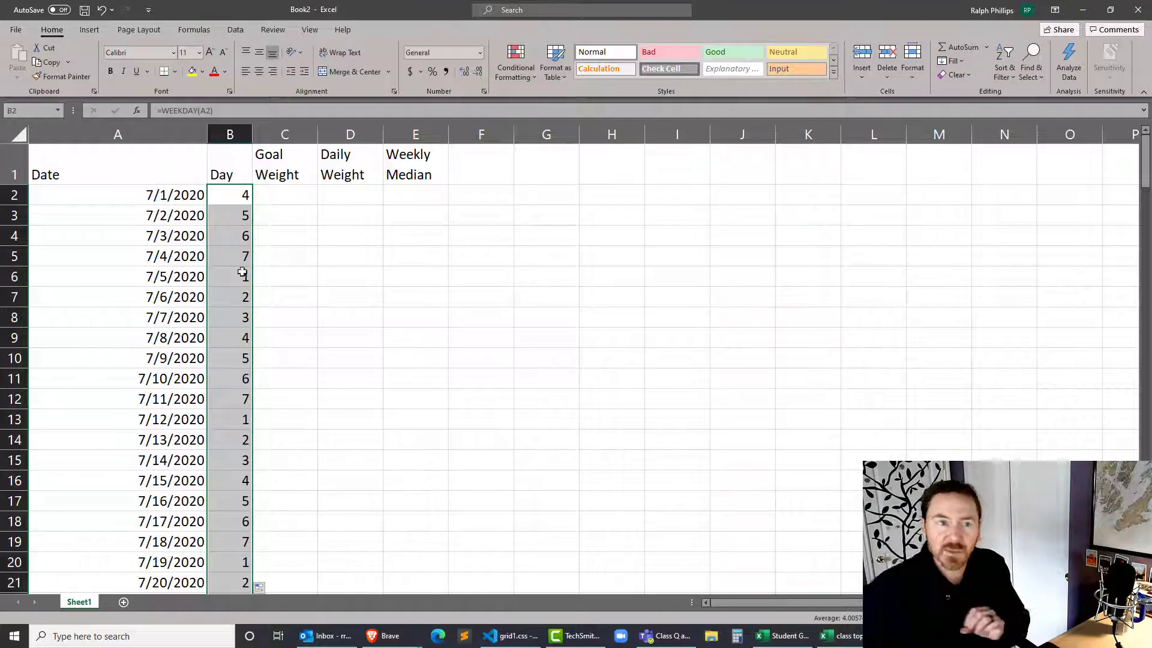
click(229, 289)
click(216, 280)
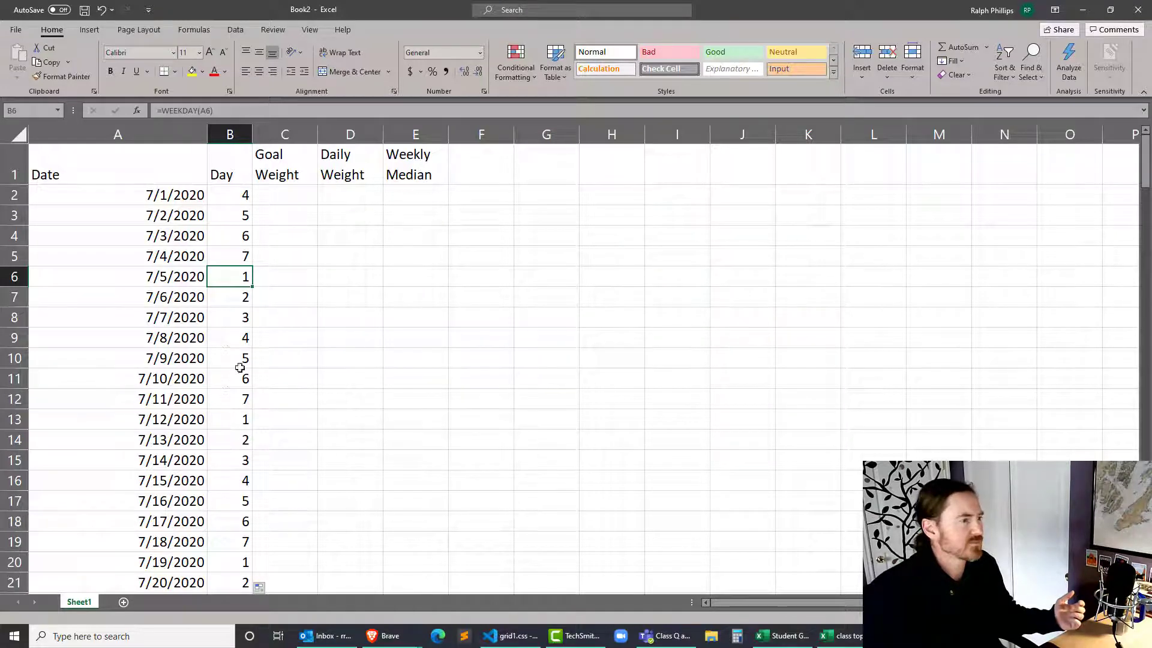
click(230, 397)
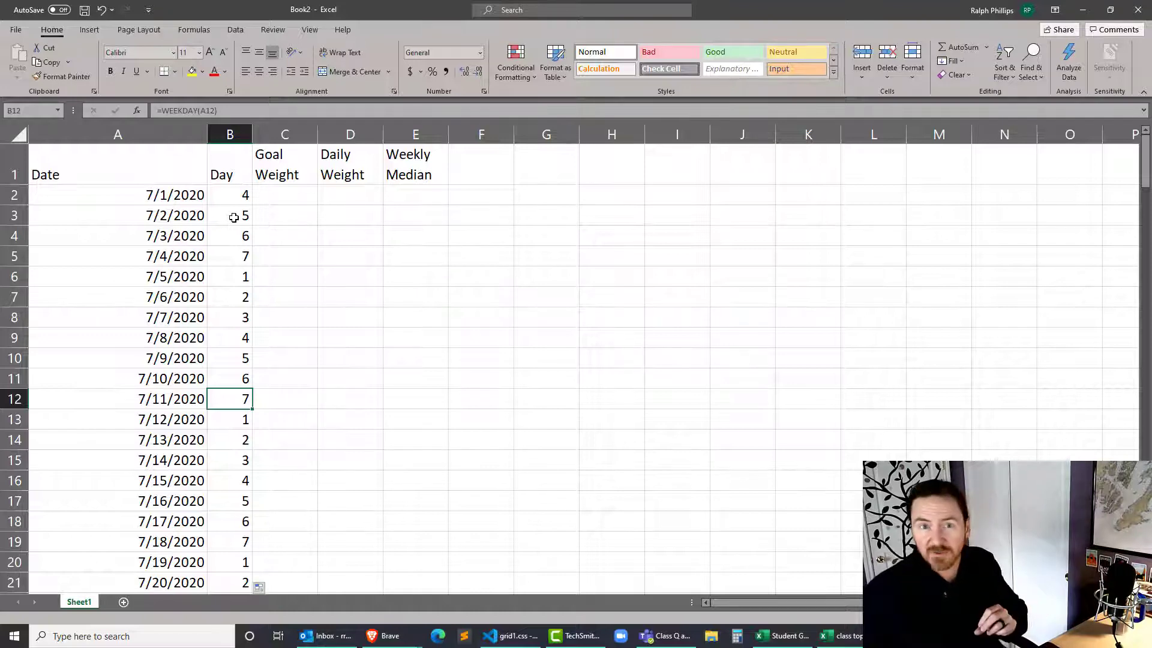
Step: Enter goal weight 150 in C2 and =C2 in C3
click(296, 196)
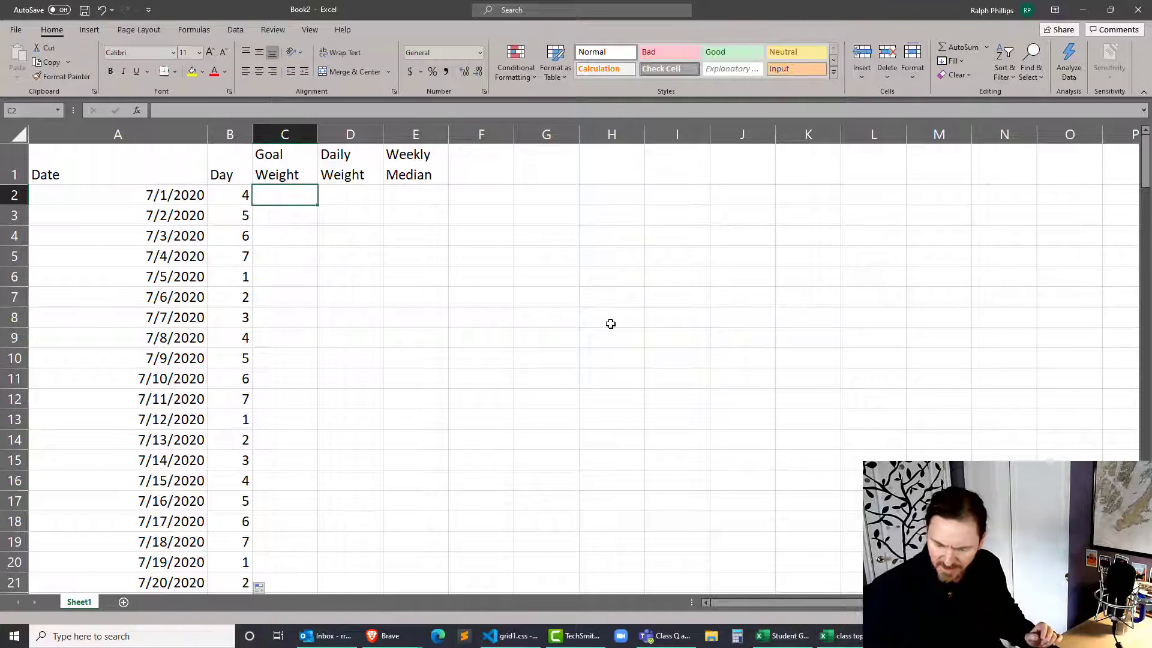
text(150)
key(Return)
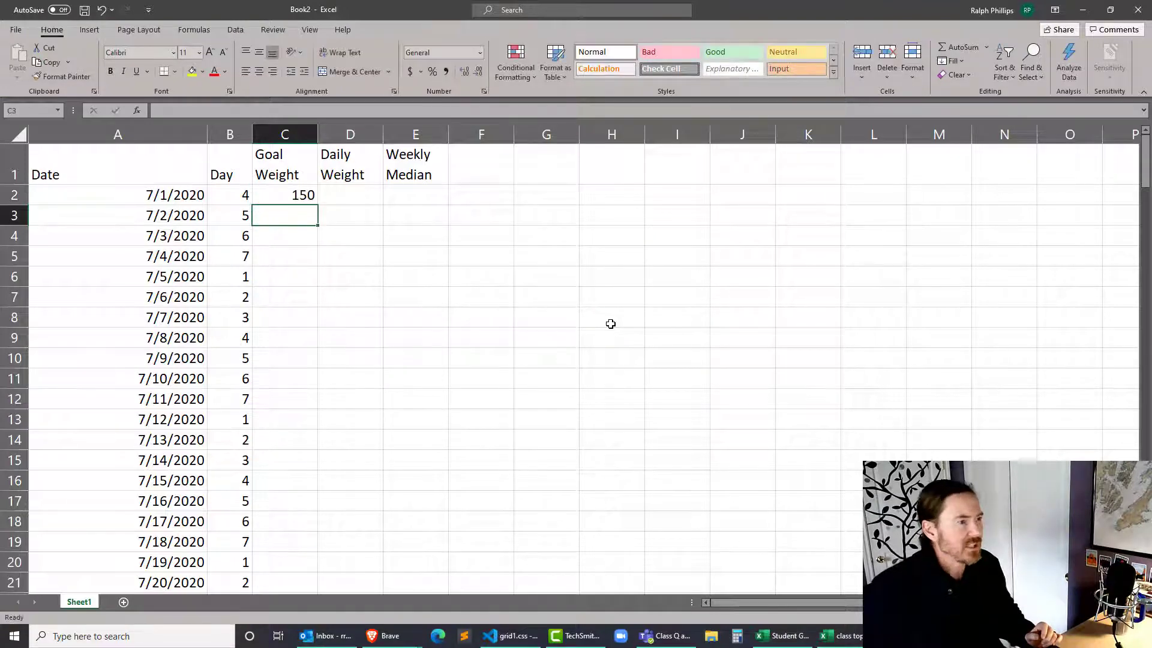
text(=)
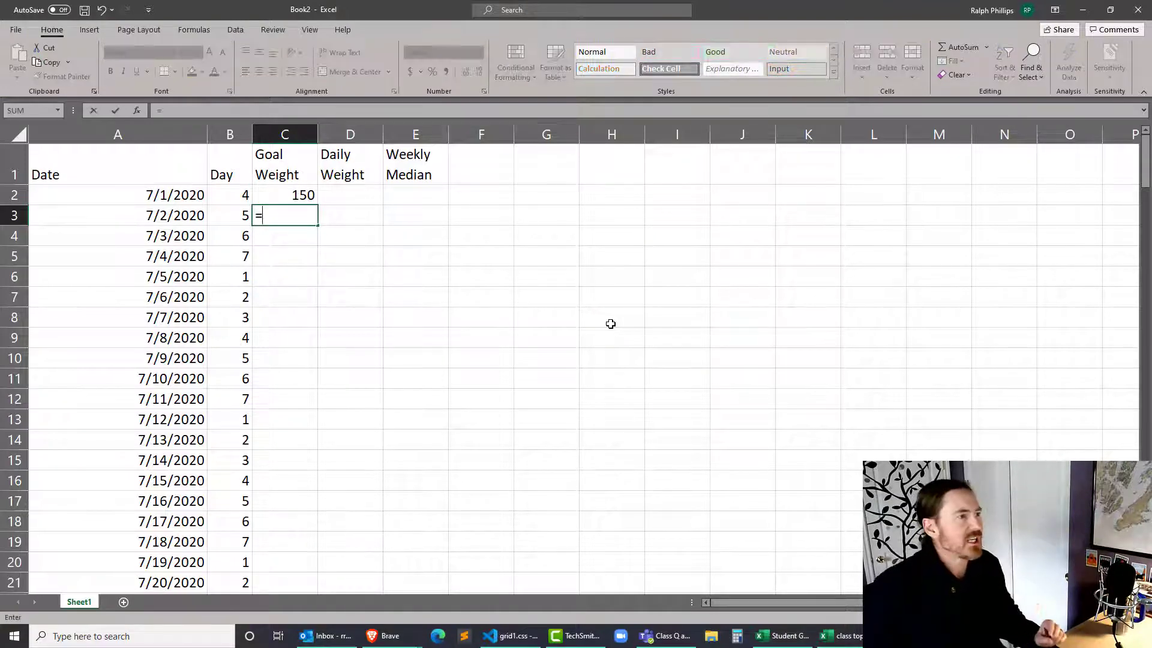
click(285, 197)
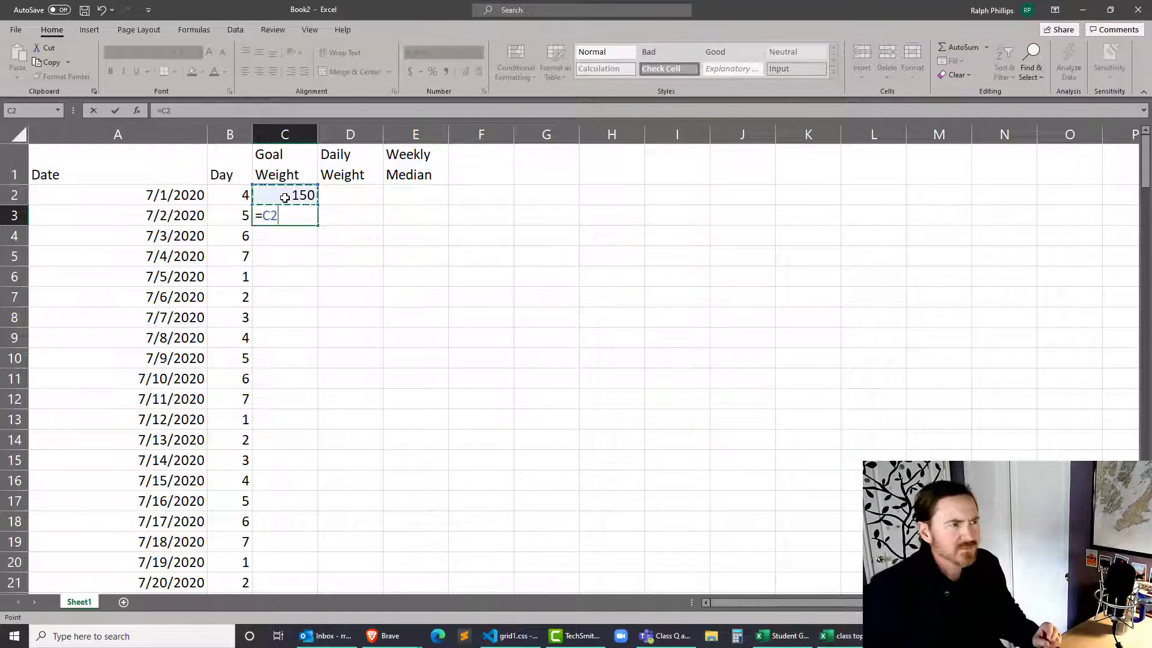
key(Return)
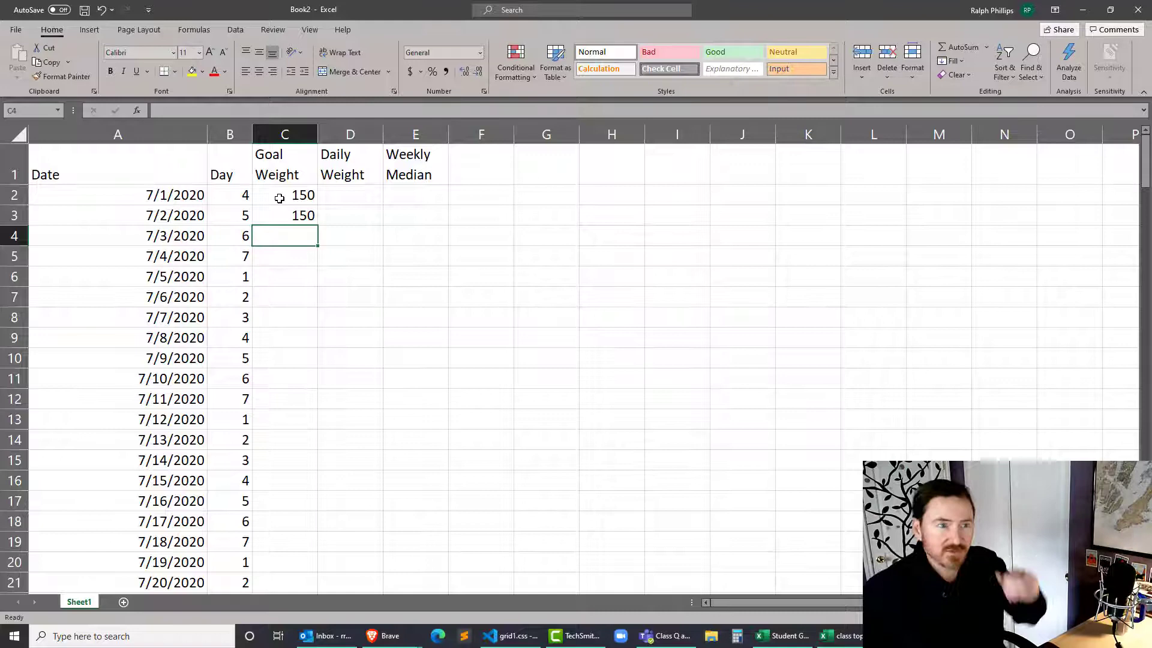
Step: Copy the =C2 formula down the entire Goal Weight column
click(288, 216)
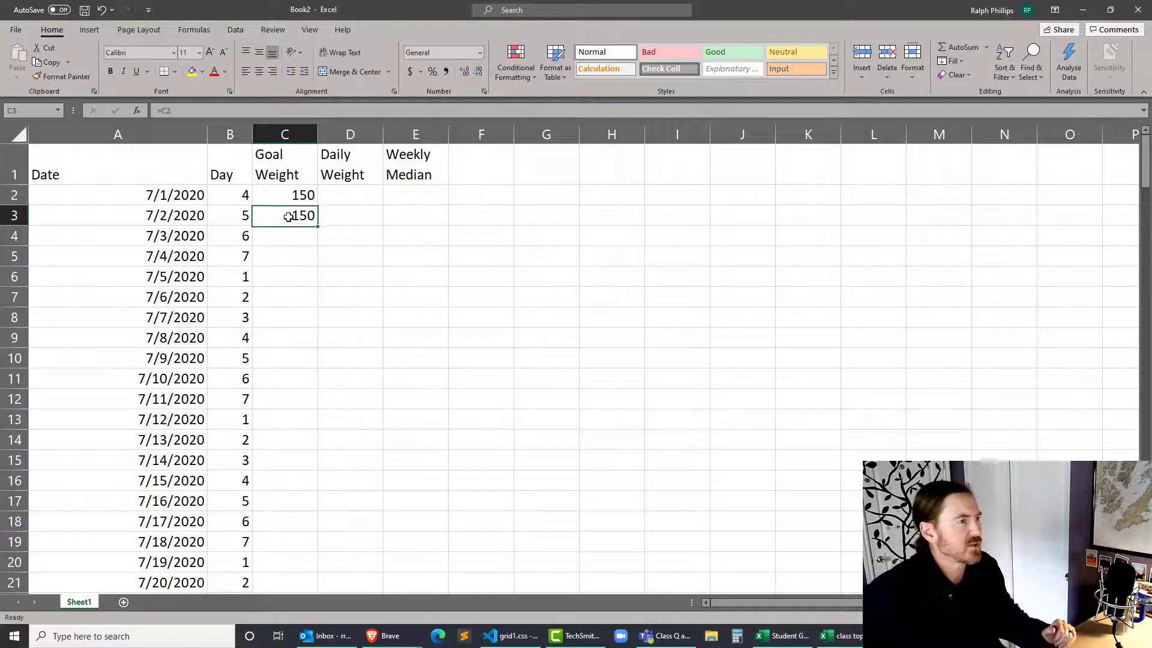
double_click(320, 226)
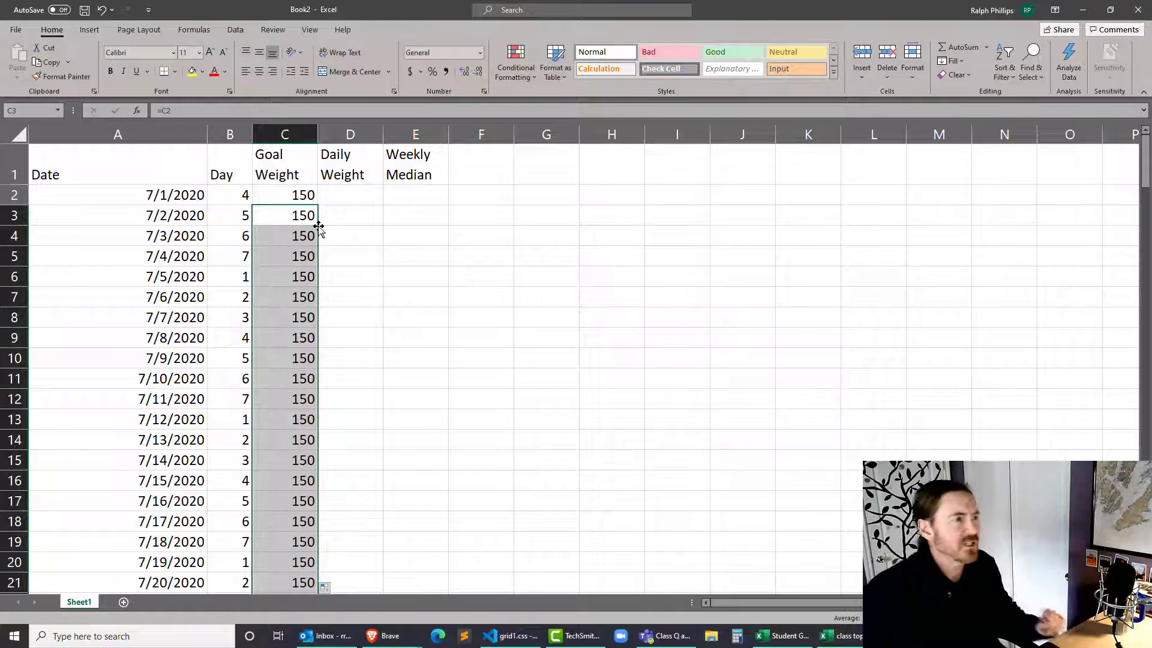
click(354, 237)
click(352, 196)
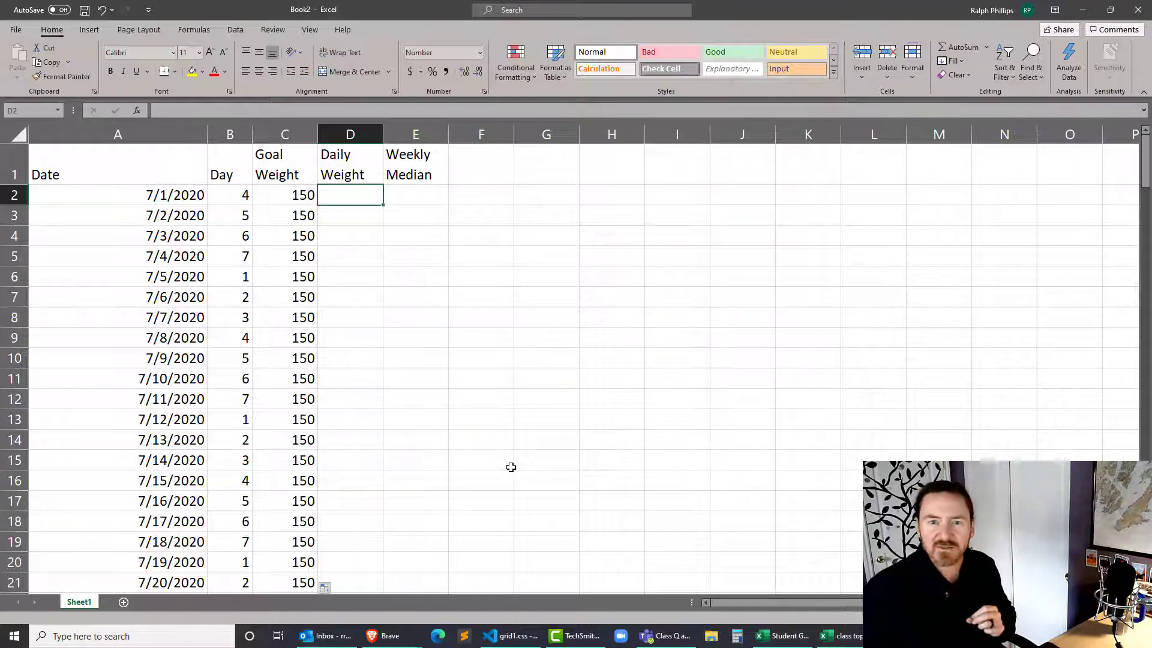
Step: Enter the starting weight 190 in D2
click(367, 258)
click(352, 196)
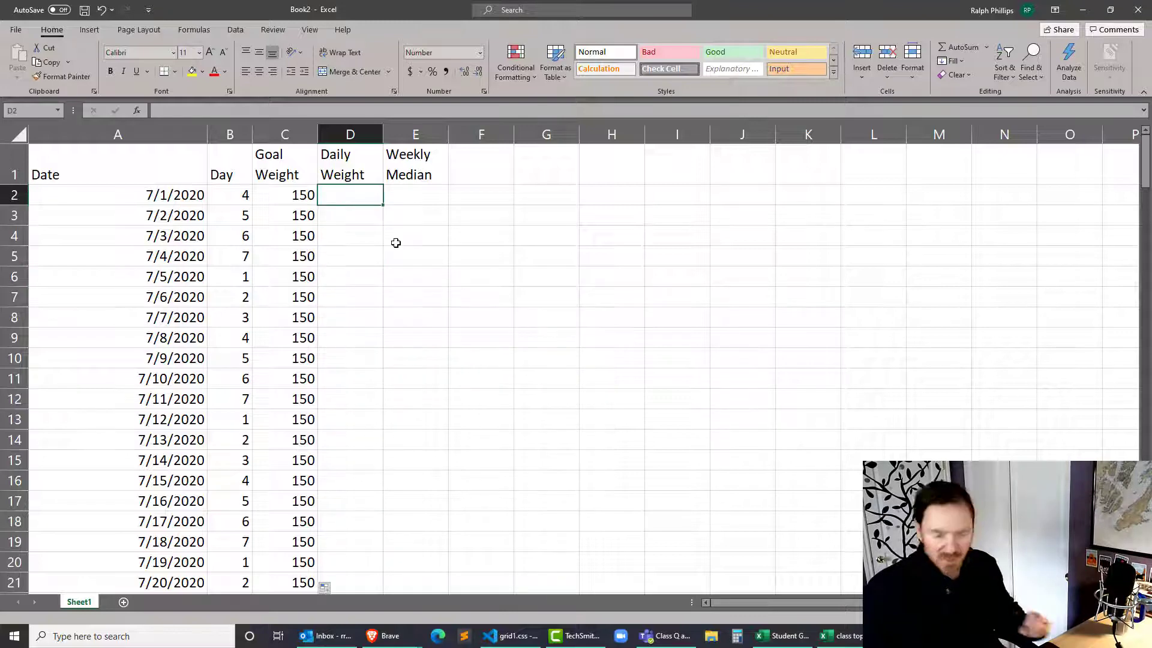
key(F2)
text(190)
key(Return)
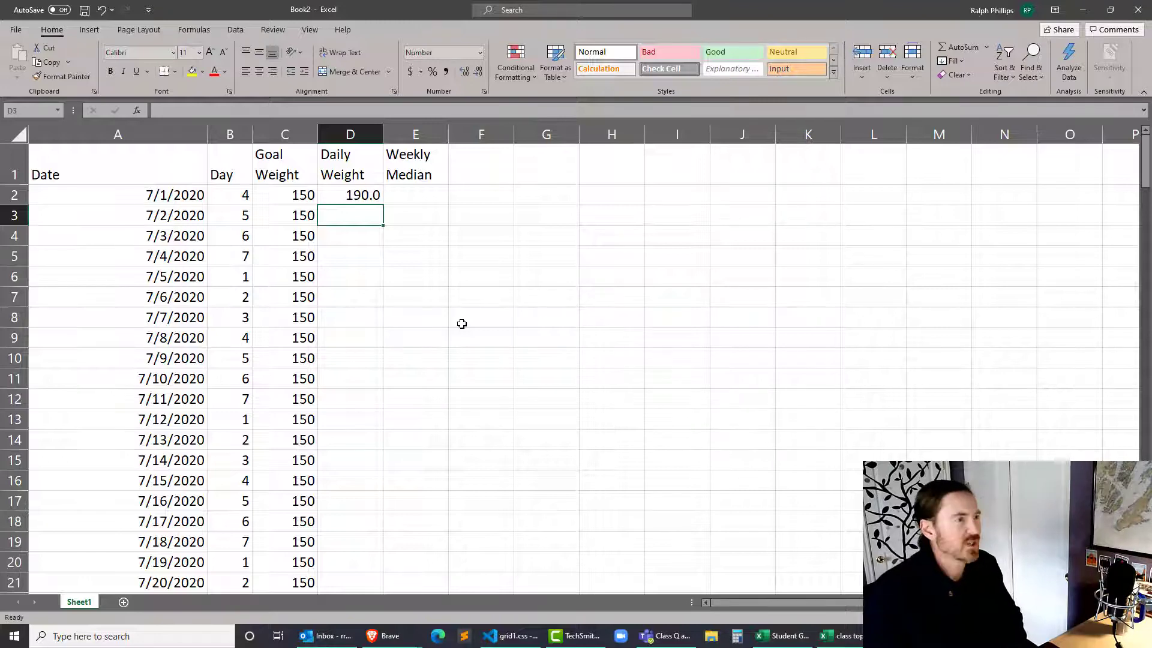
Step: Enter =D2-RAND() in D3 and fill it down to D4
text(=)
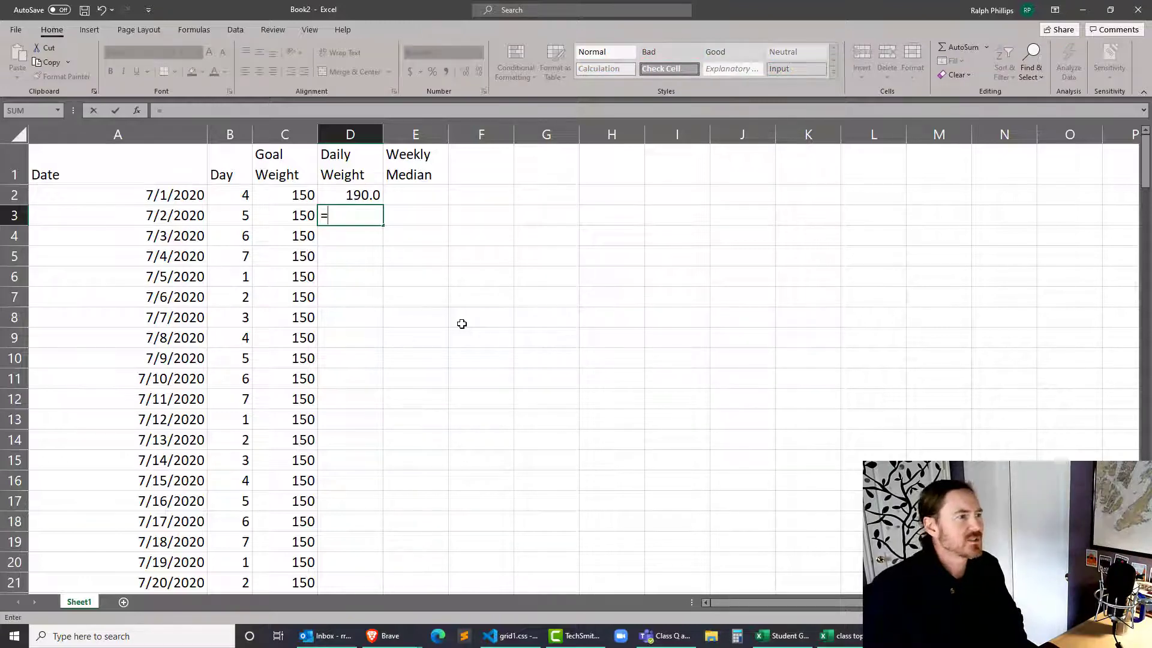
click(367, 201)
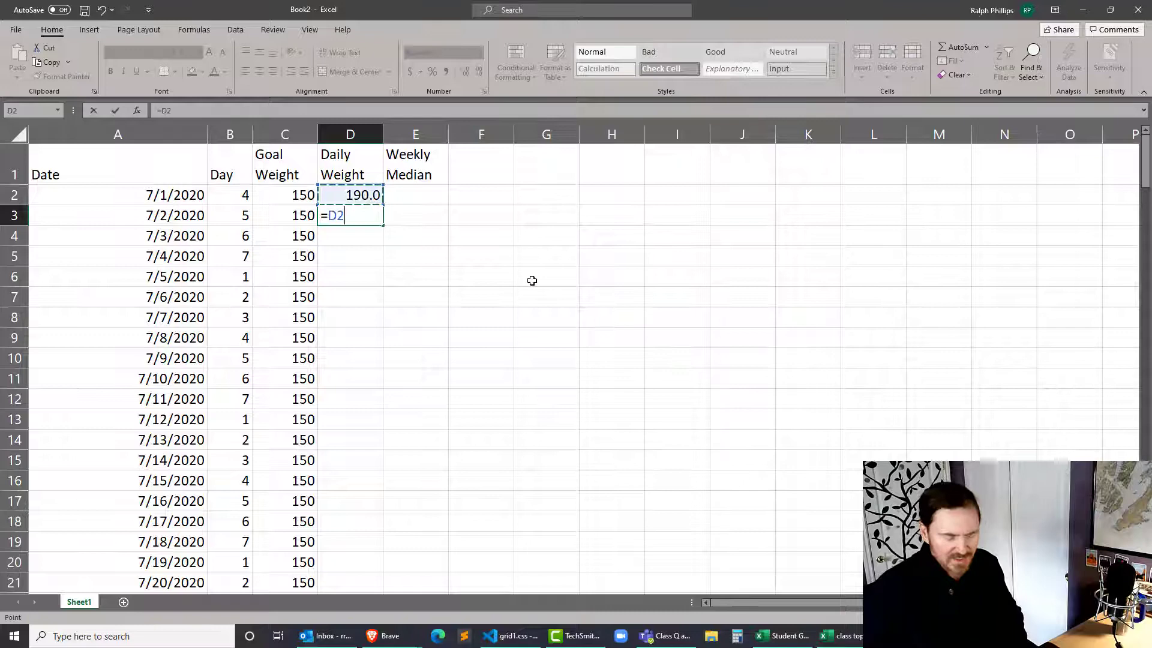
text(=D2-rand())
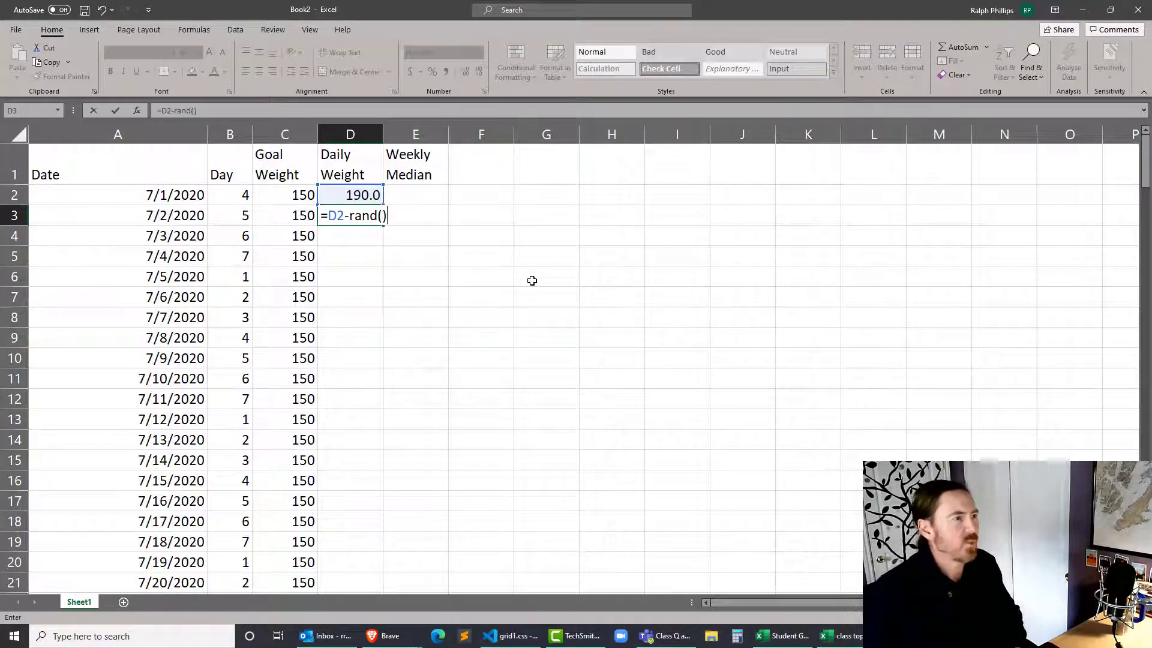
key(Return)
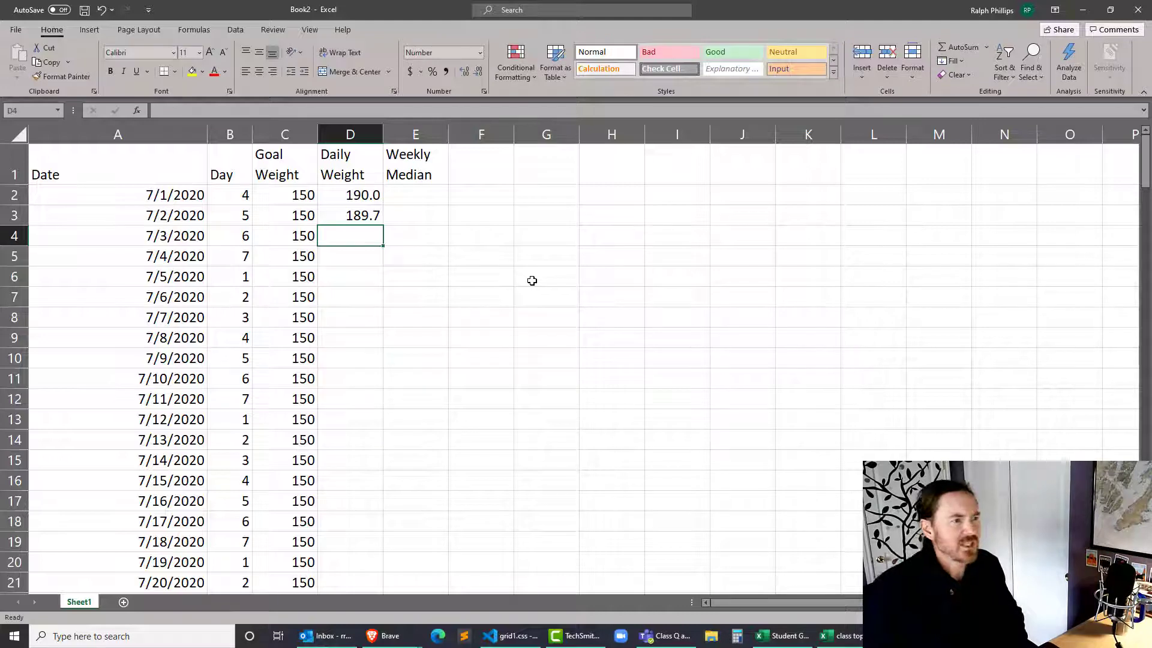
click(341, 216)
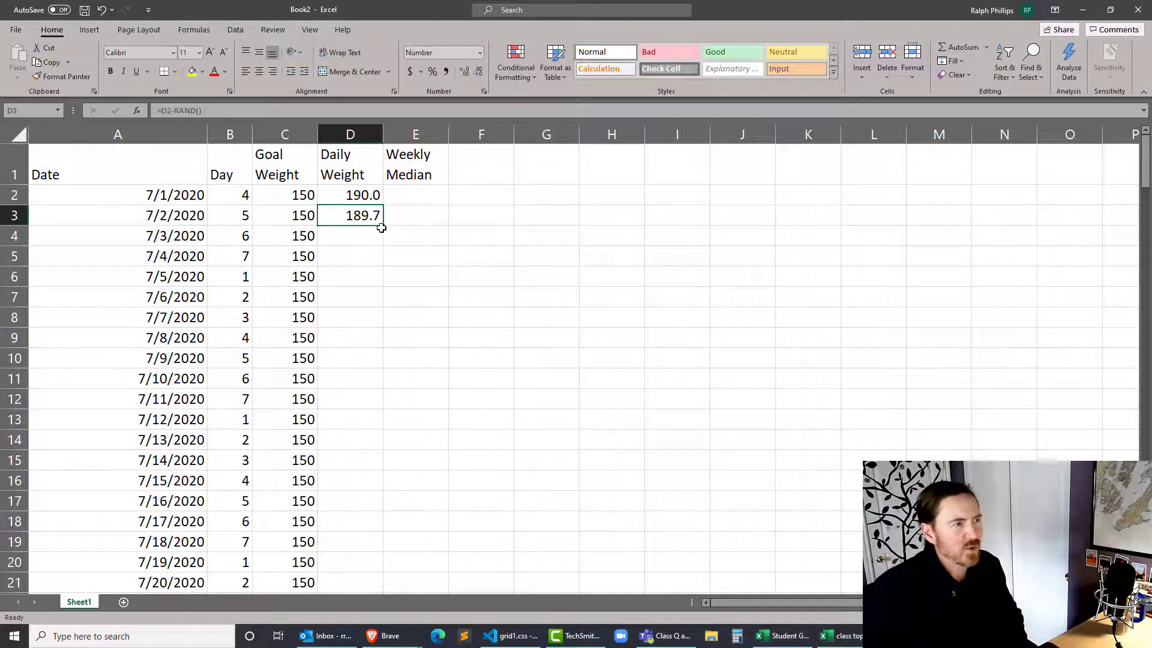
drag(384, 225, 360, 255)
Step: Enter =D4+RAND() in D5, then select the weight formulas D3:D5
click(357, 255)
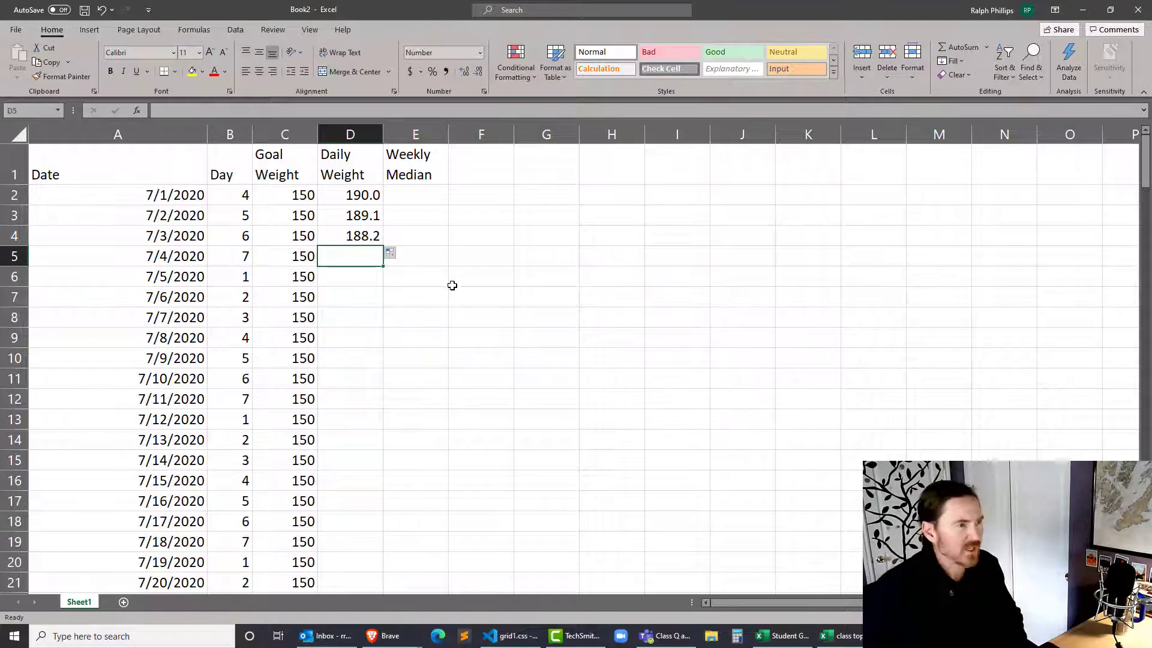
text(=)
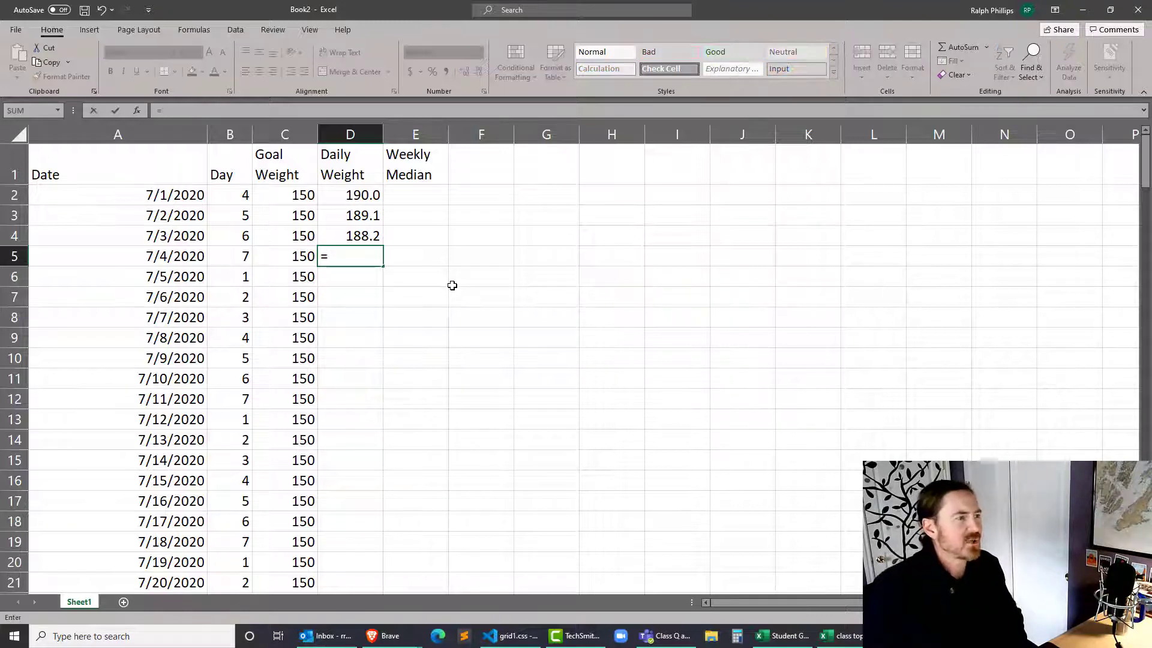
click(372, 236)
text(+)
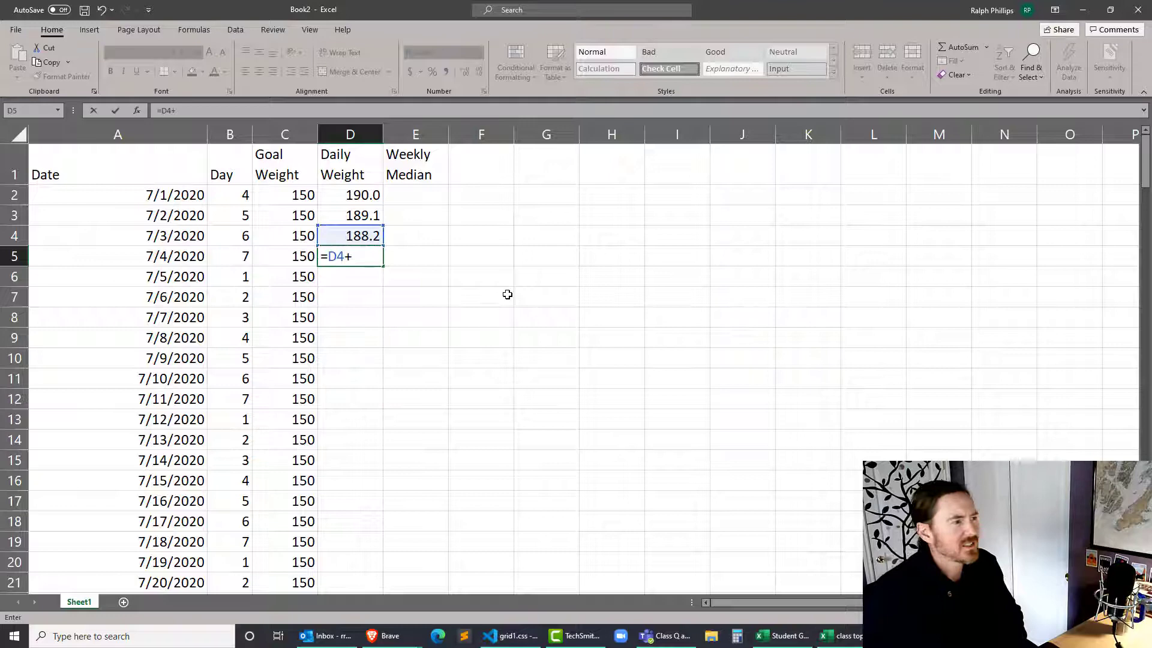
text(rand())
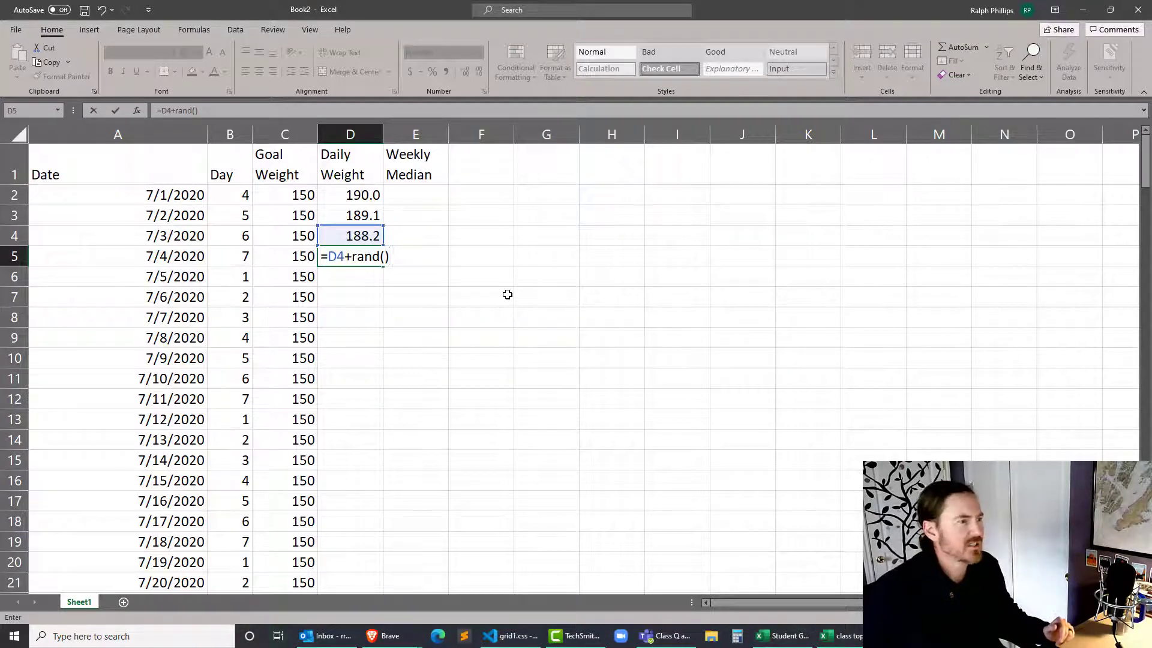
key(Return)
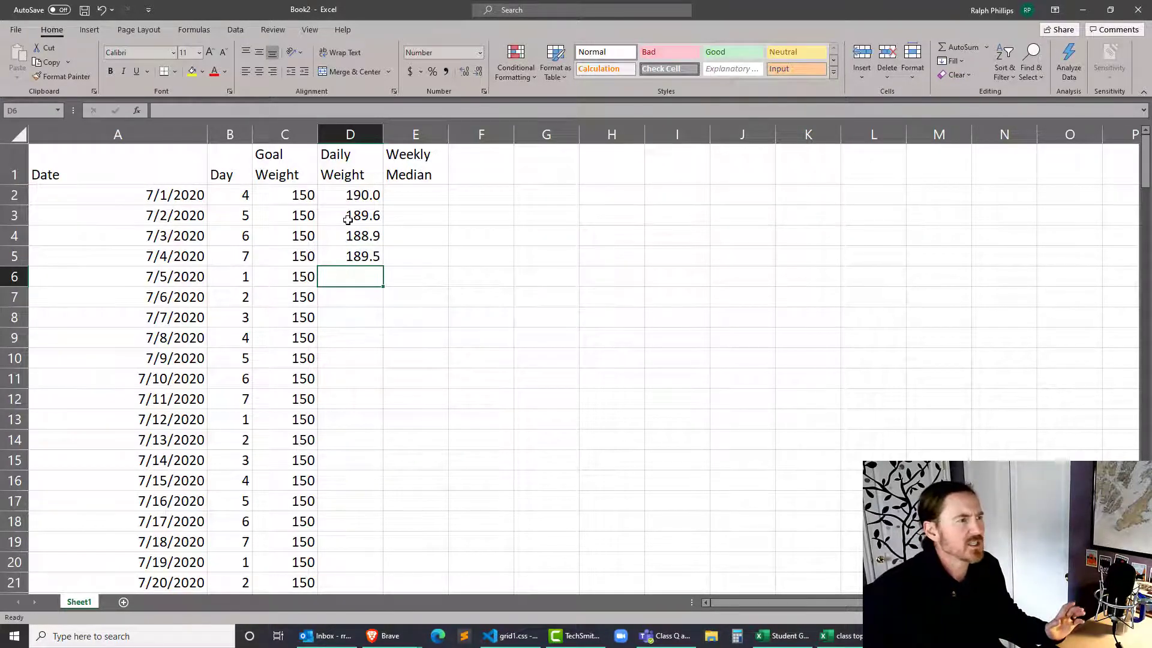
click(346, 217)
drag(347, 217, 352, 255)
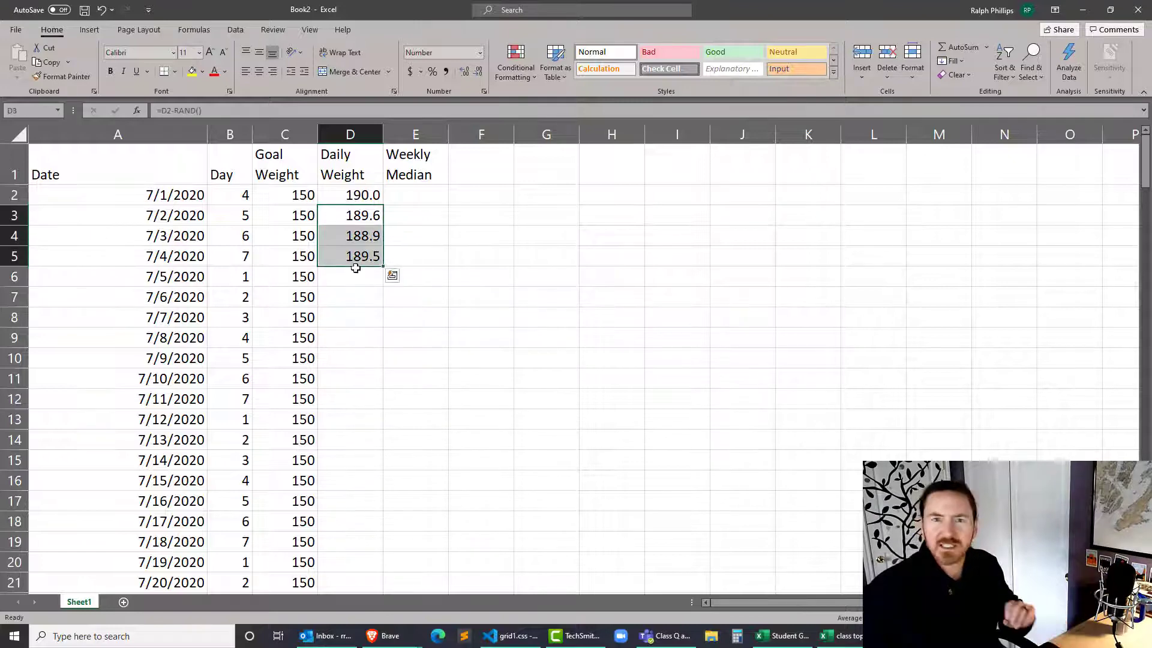
click(348, 217)
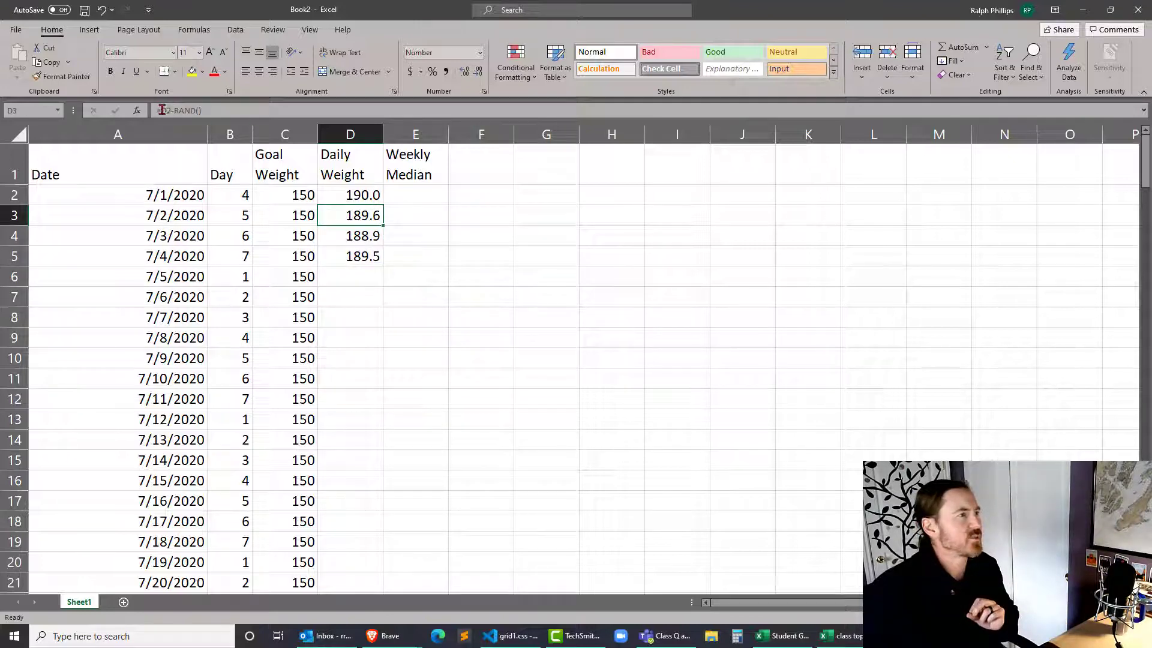
Step: Wrap D3's weight formula in ROUND(…,1) and copy it down to D4
double_click(375, 217)
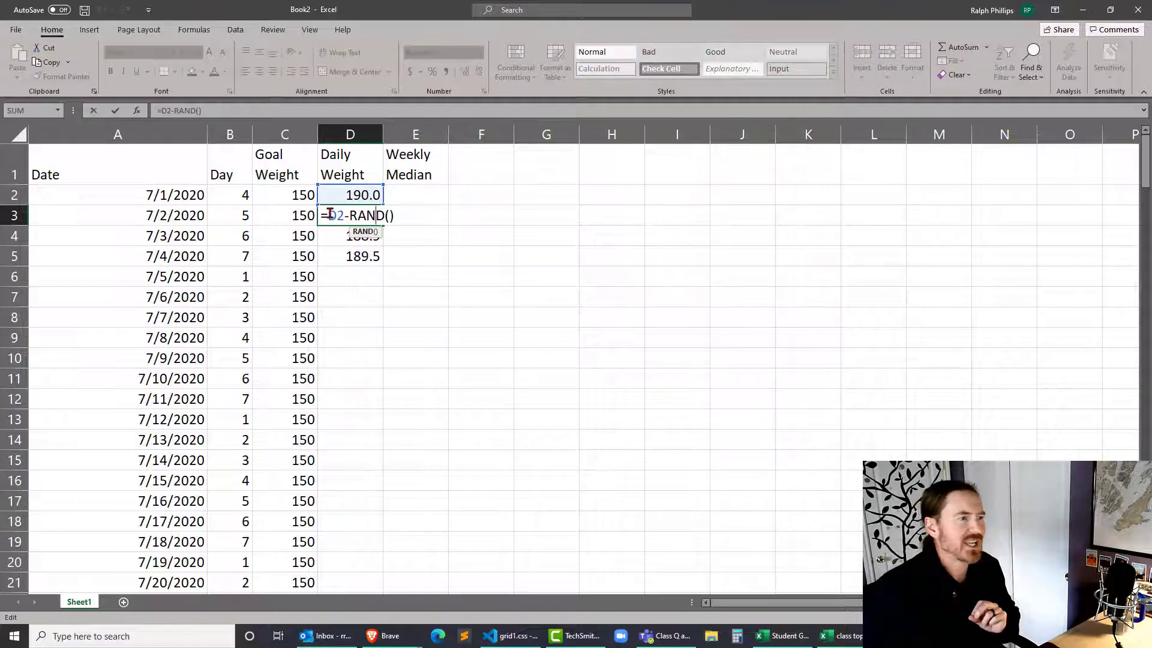
click(330, 214)
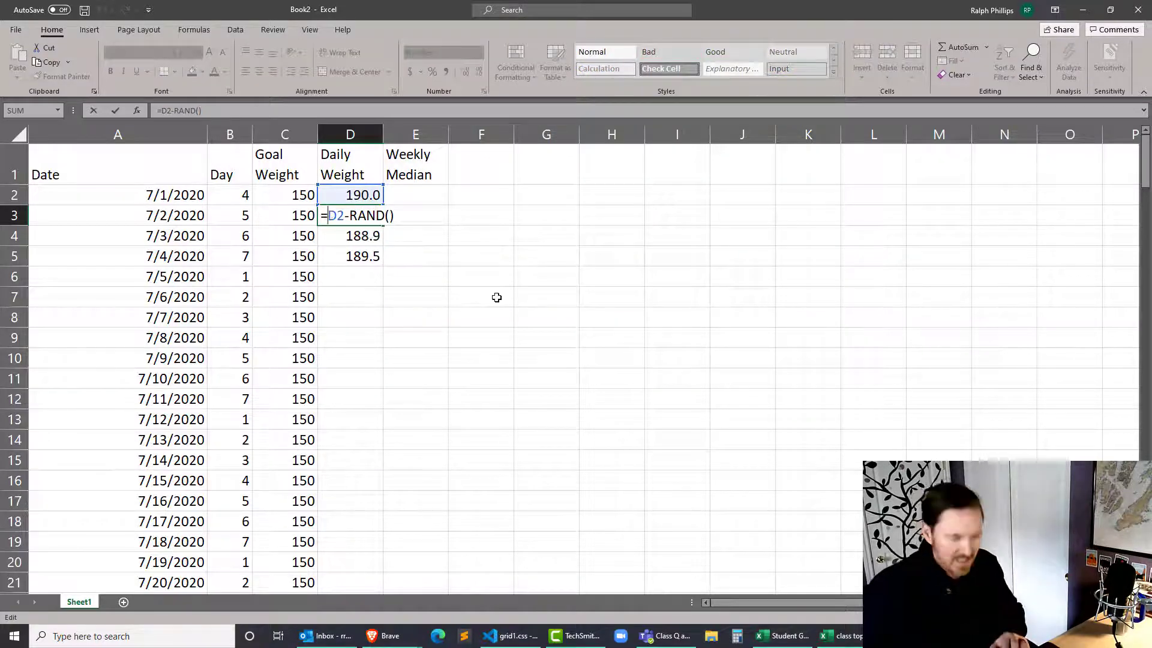
text(round()
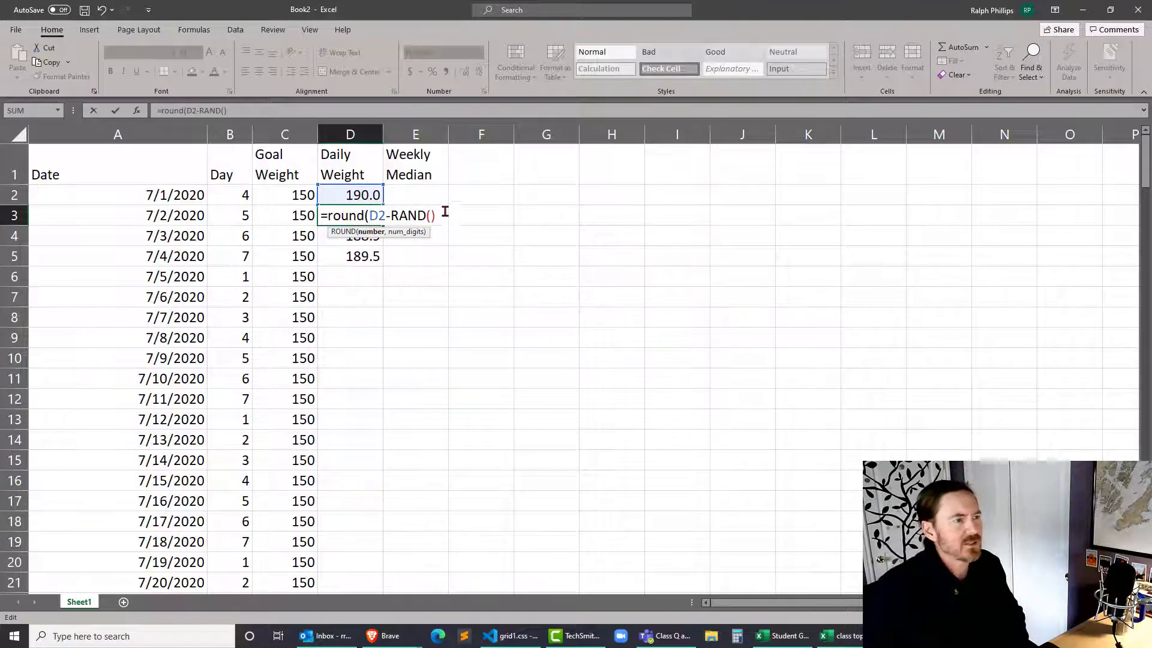
text(,)
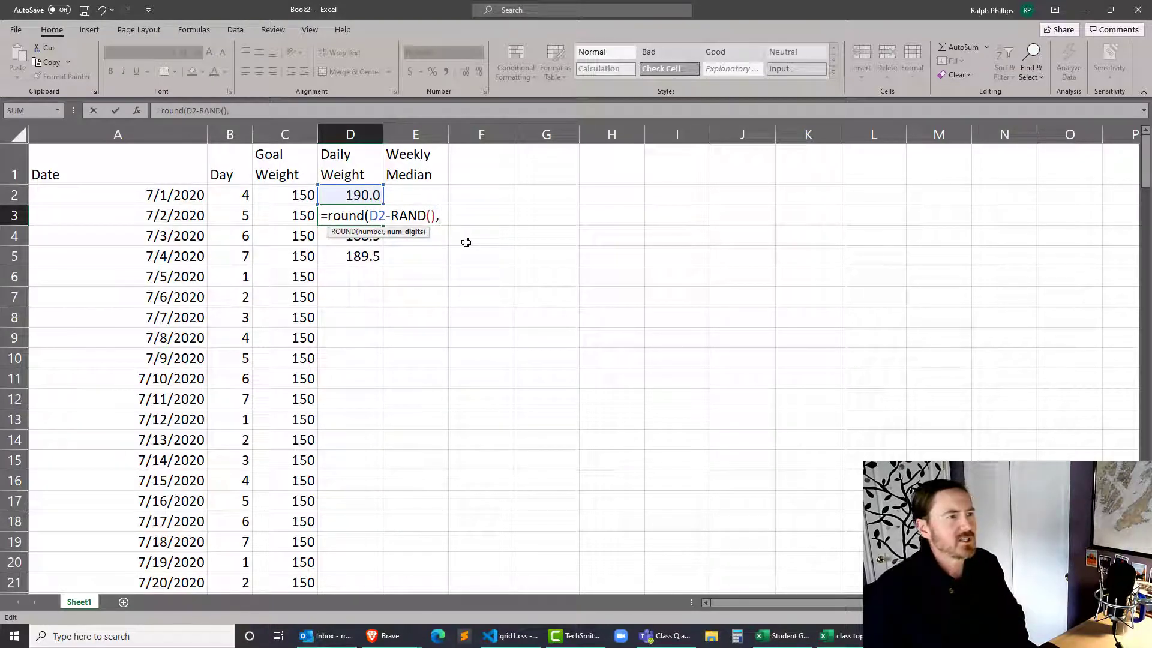
text(1)
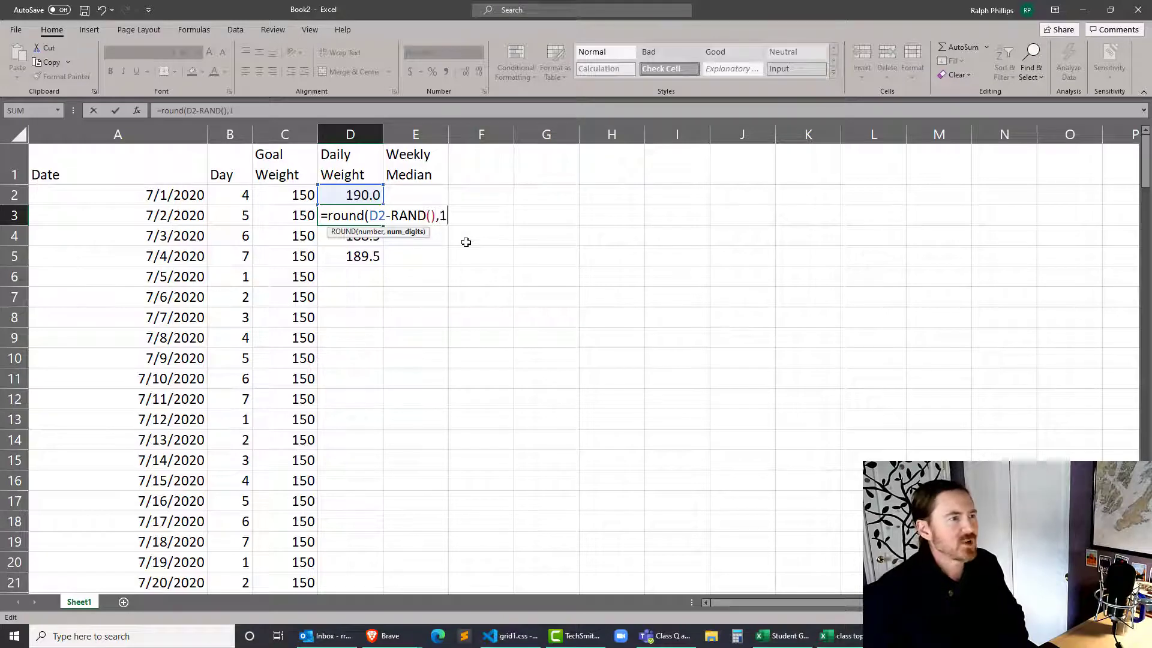
text())
key(Return)
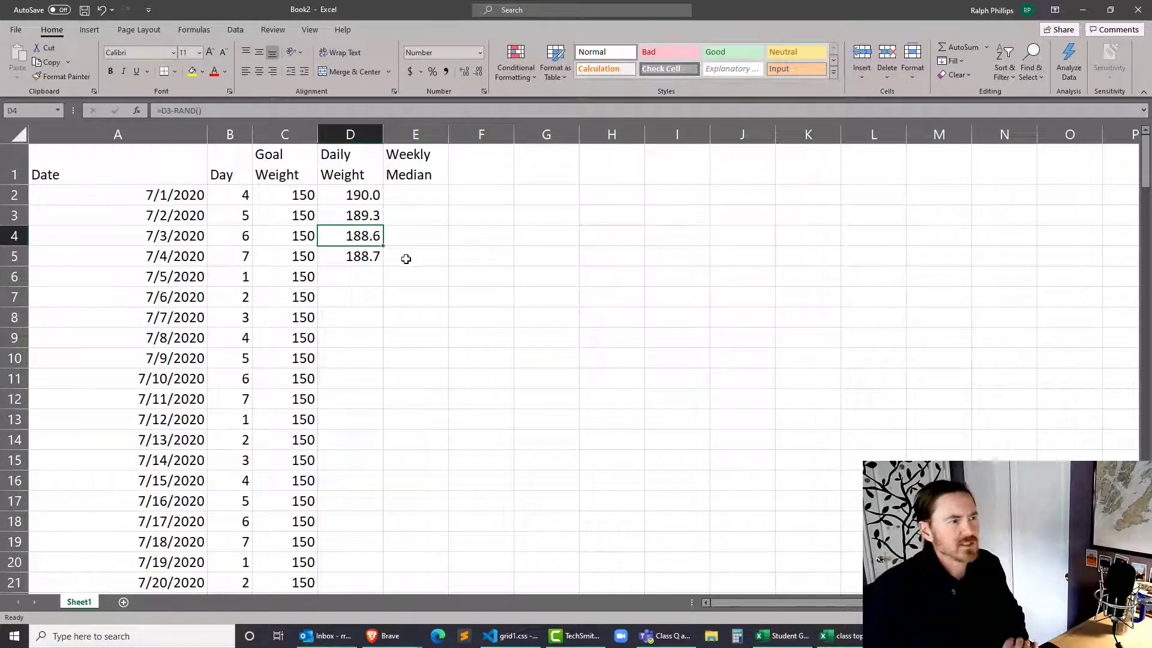
click(343, 215)
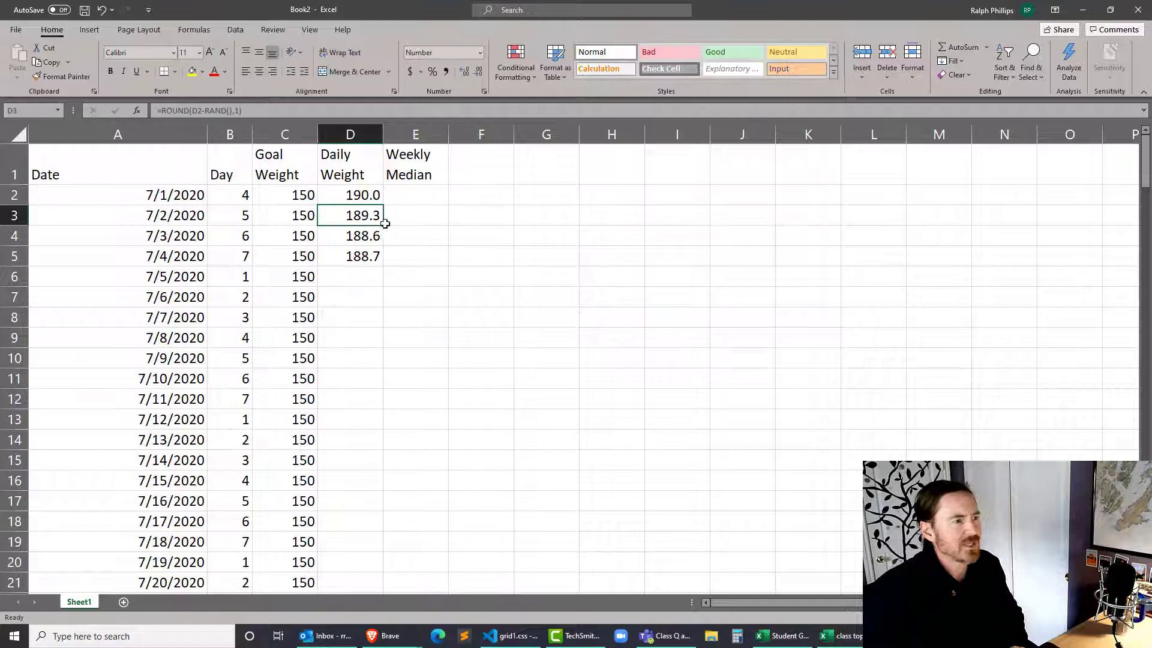
drag(381, 224, 381, 250)
Step: Change D5's formula to =ROUND(D4+RAND(),1)
click(369, 255)
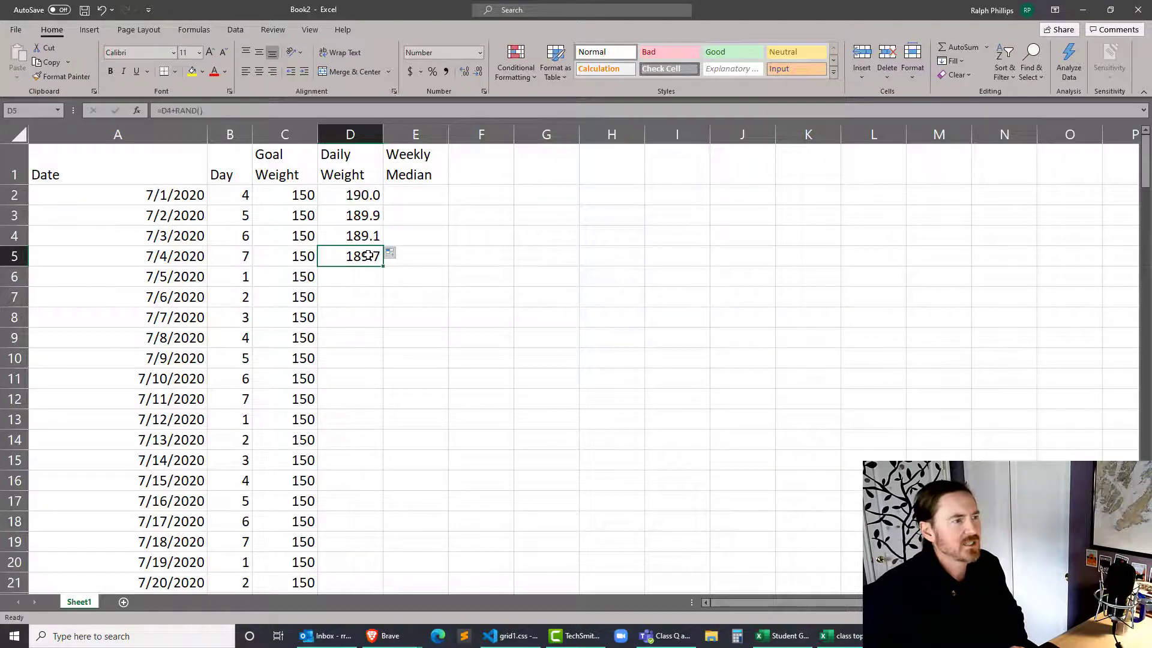
double_click(350, 253)
click(328, 256)
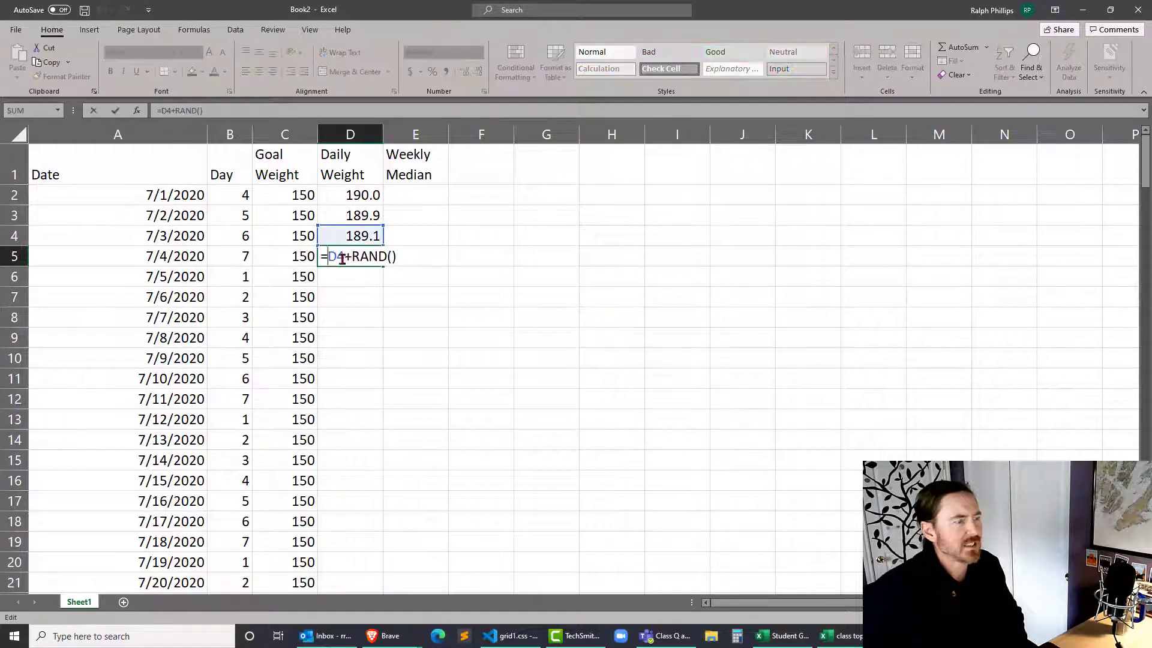
text(round()
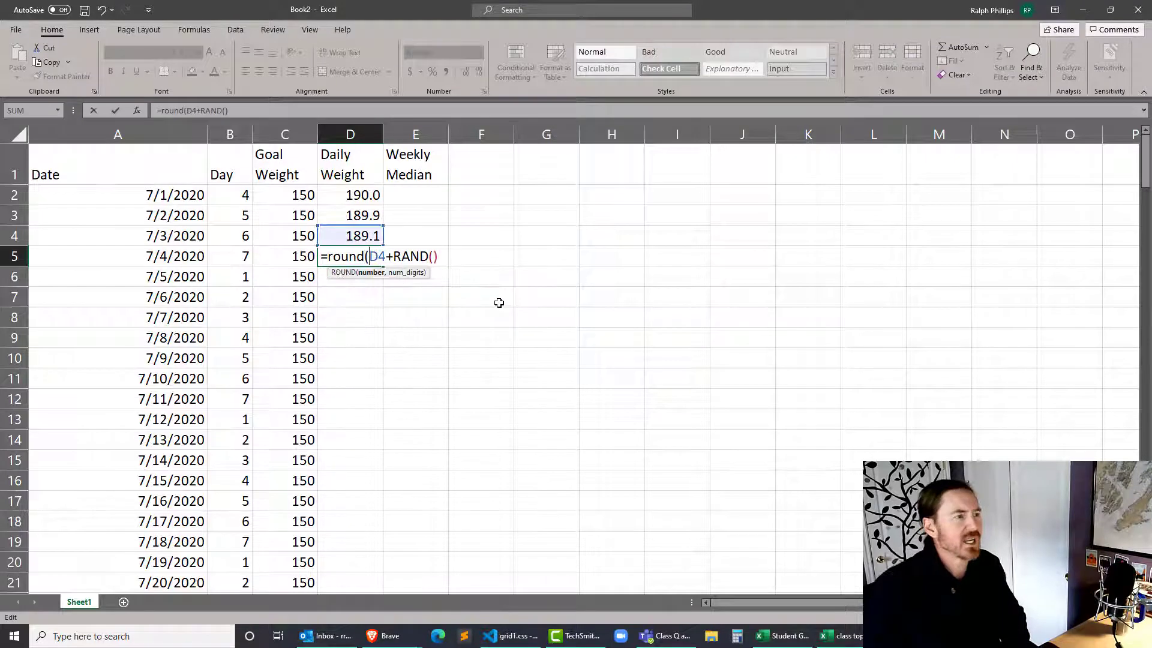
key(End)
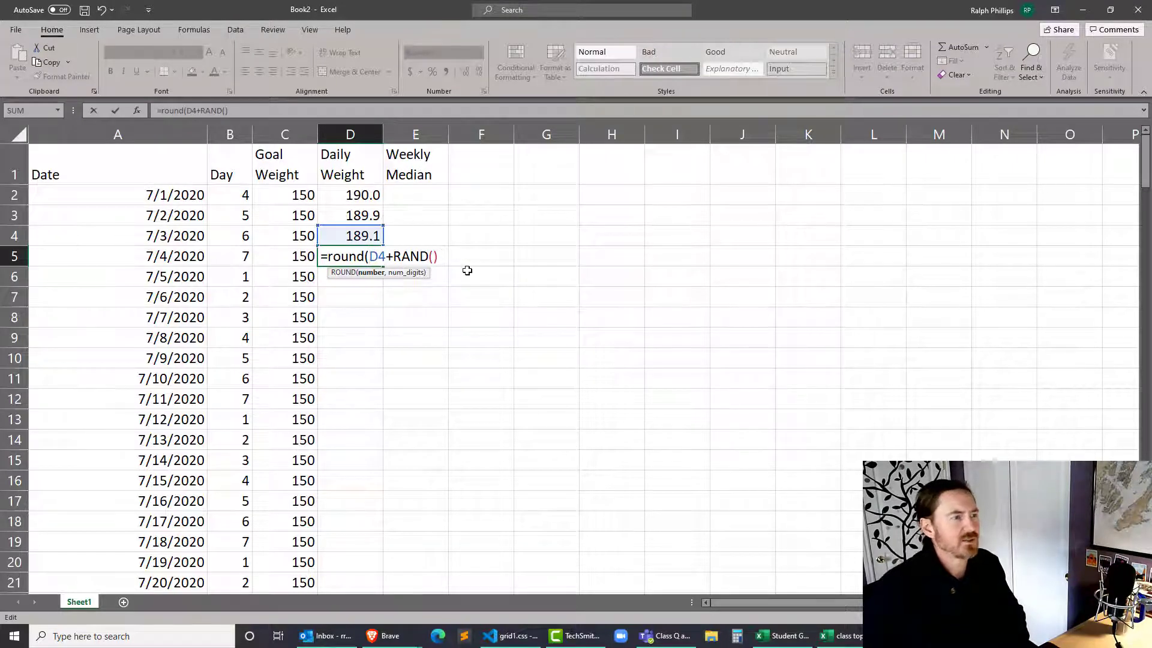
text(,1))
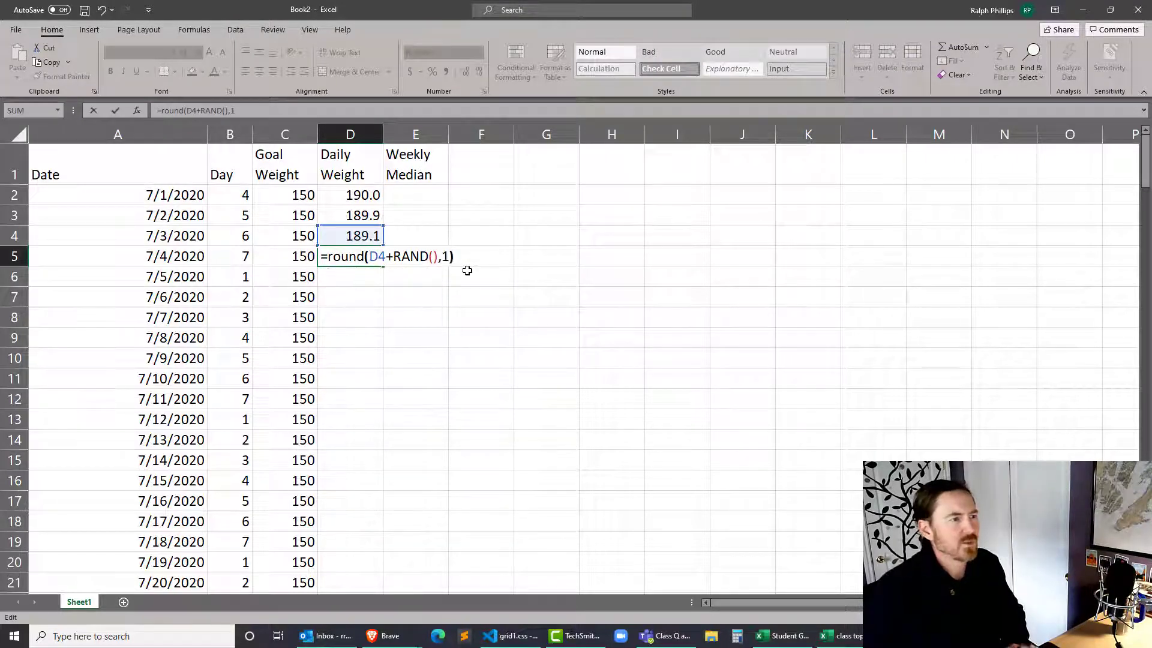
key(Return)
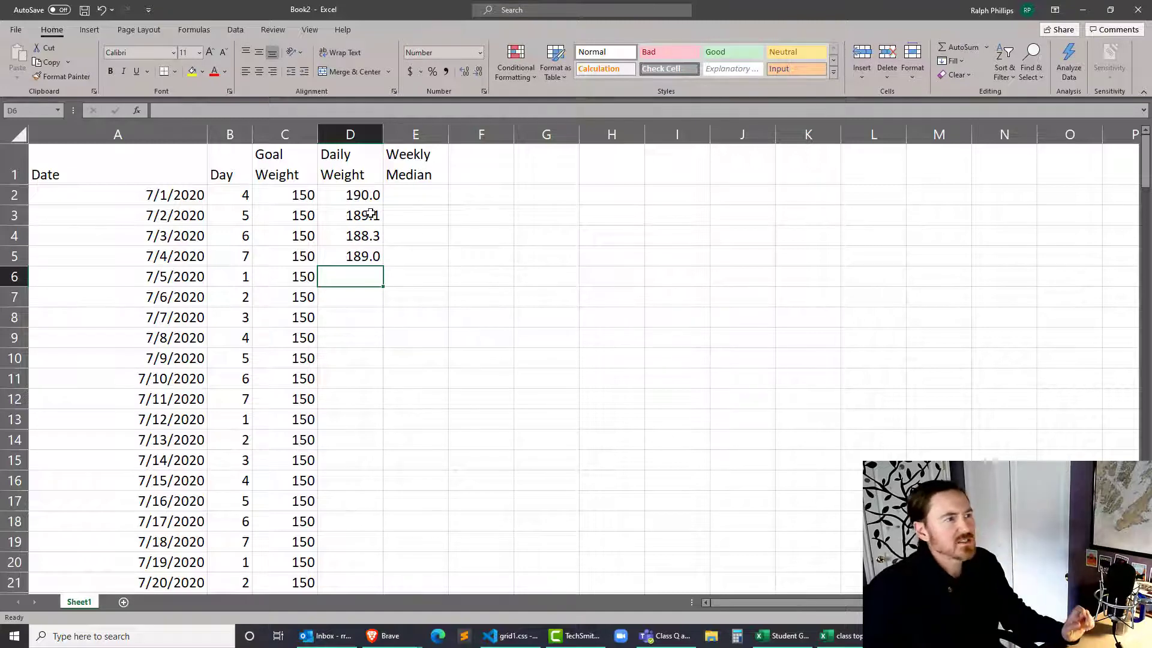
Step: Fill the D3:D5 weight formulas down to row 175 and paste them back as values only
drag(367, 216, 376, 556)
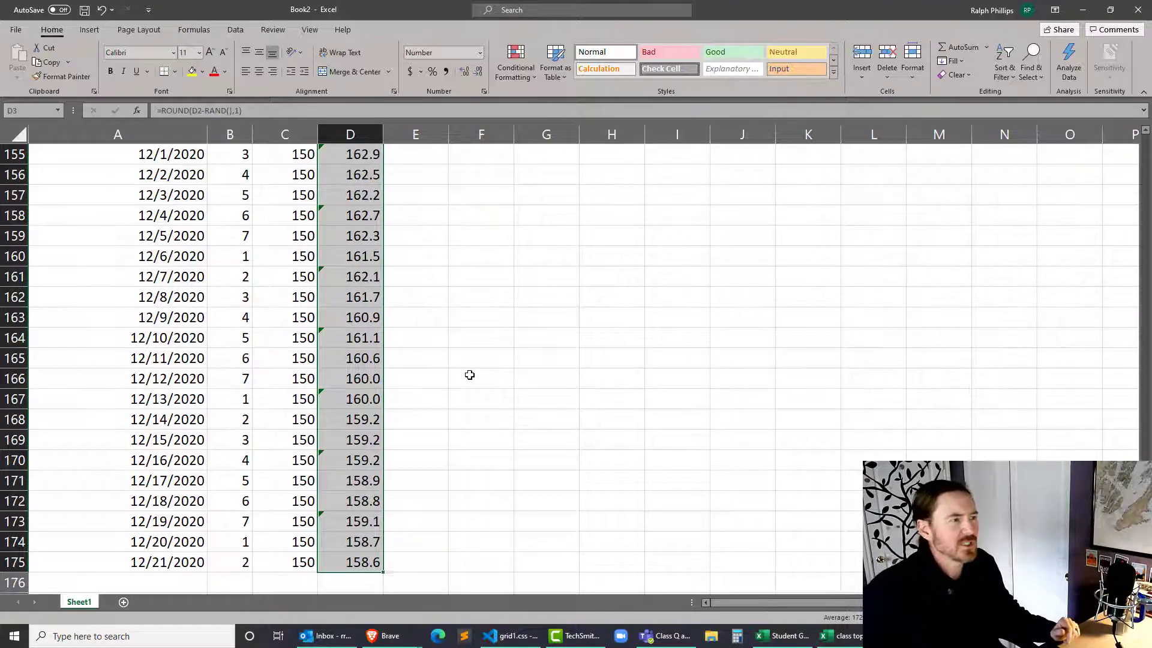
scroll(470, 375, up, 20)
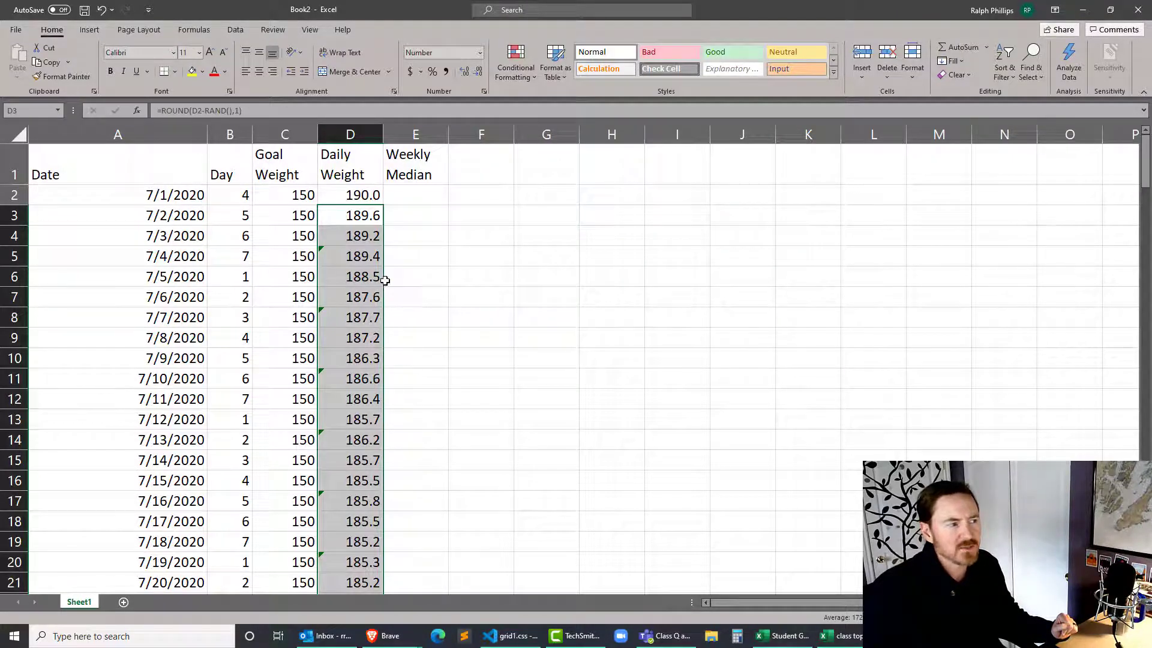
mouse_move(384, 280)
mouse_down()
mouse_move(424, 286)
mouse_move(373, 279)
mouse_up()
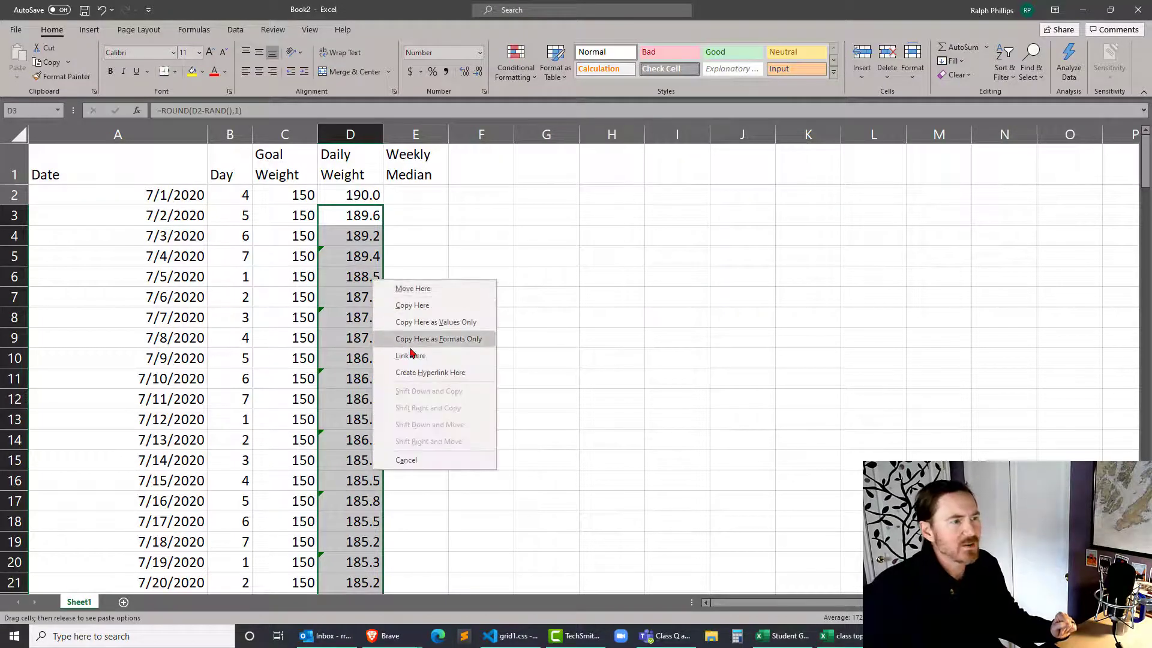
click(418, 323)
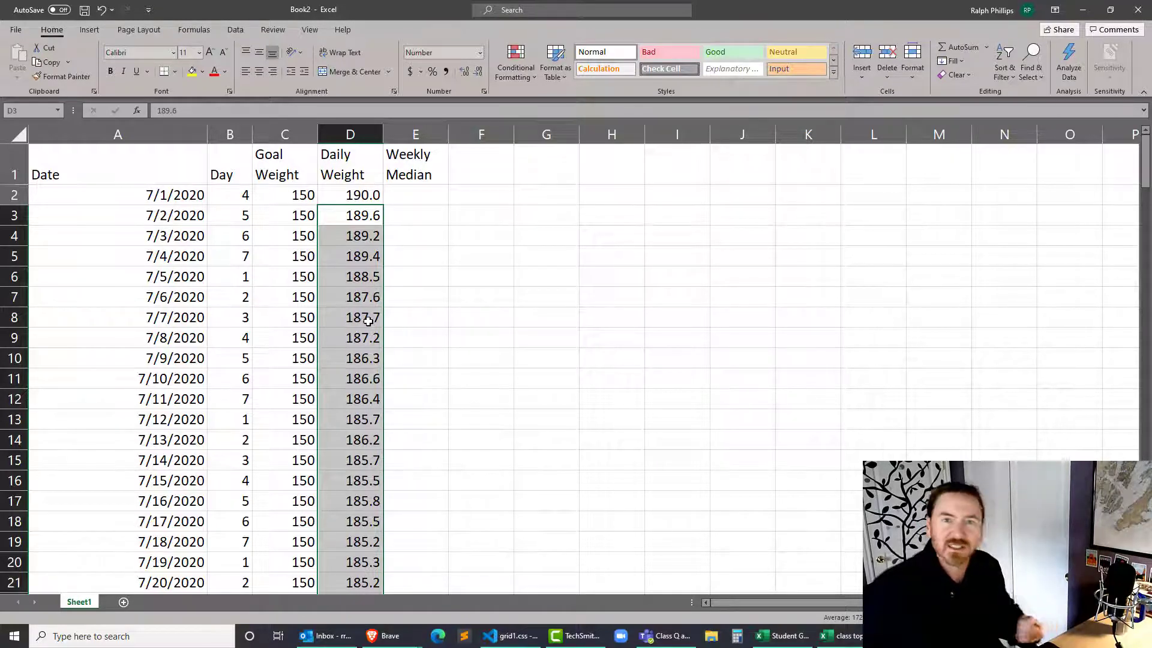
Step: In E13, begin an IF formula with the condition B13=1
click(426, 200)
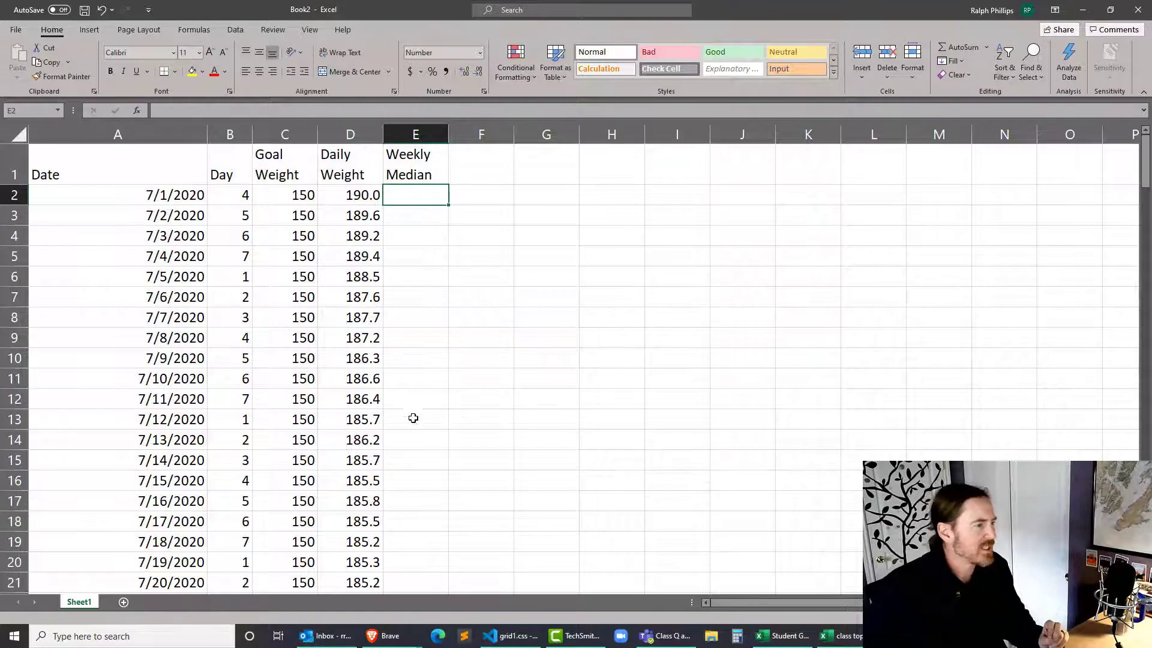
click(432, 424)
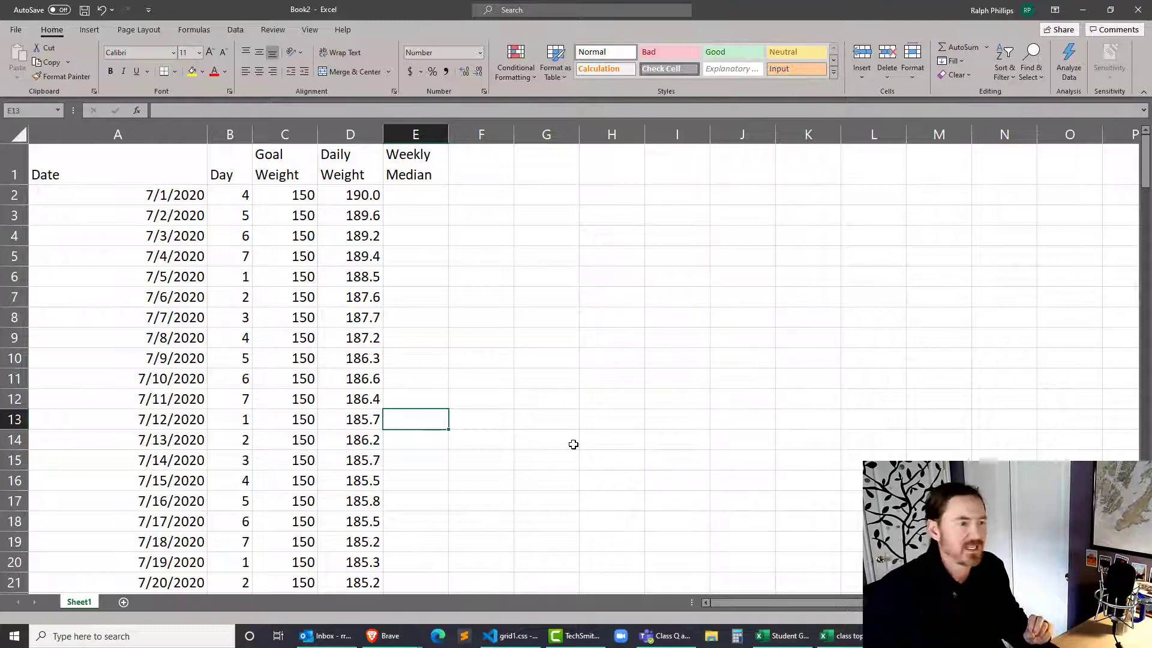
scroll(573, 444, down, 1)
scroll(573, 444, up, 1)
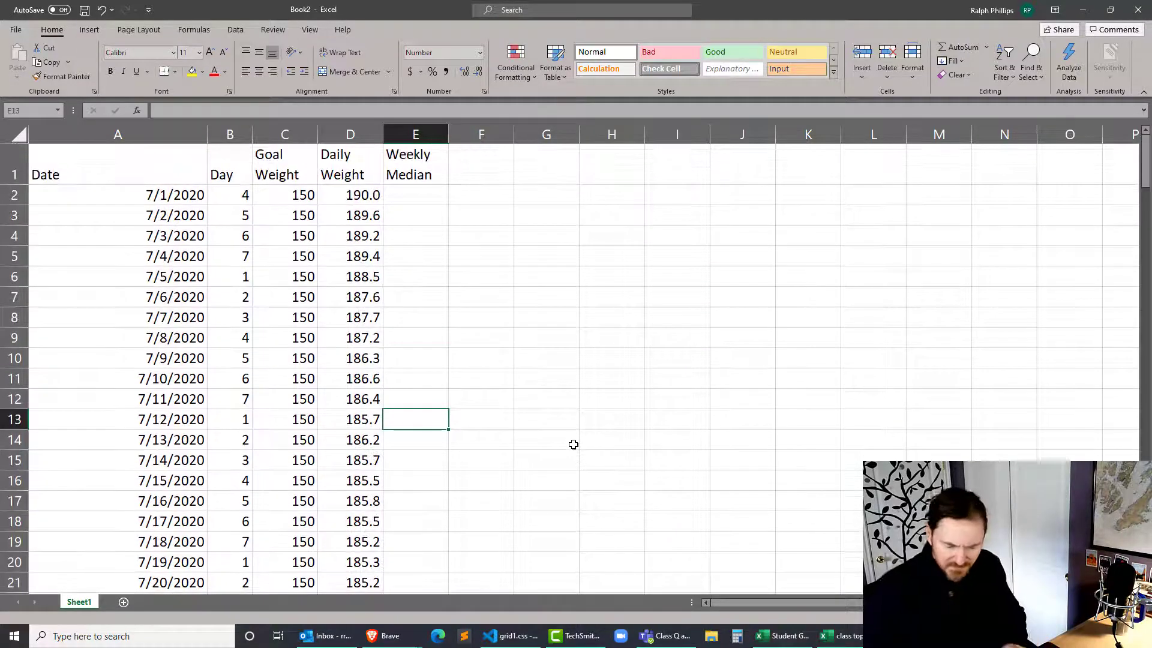
text(=if()
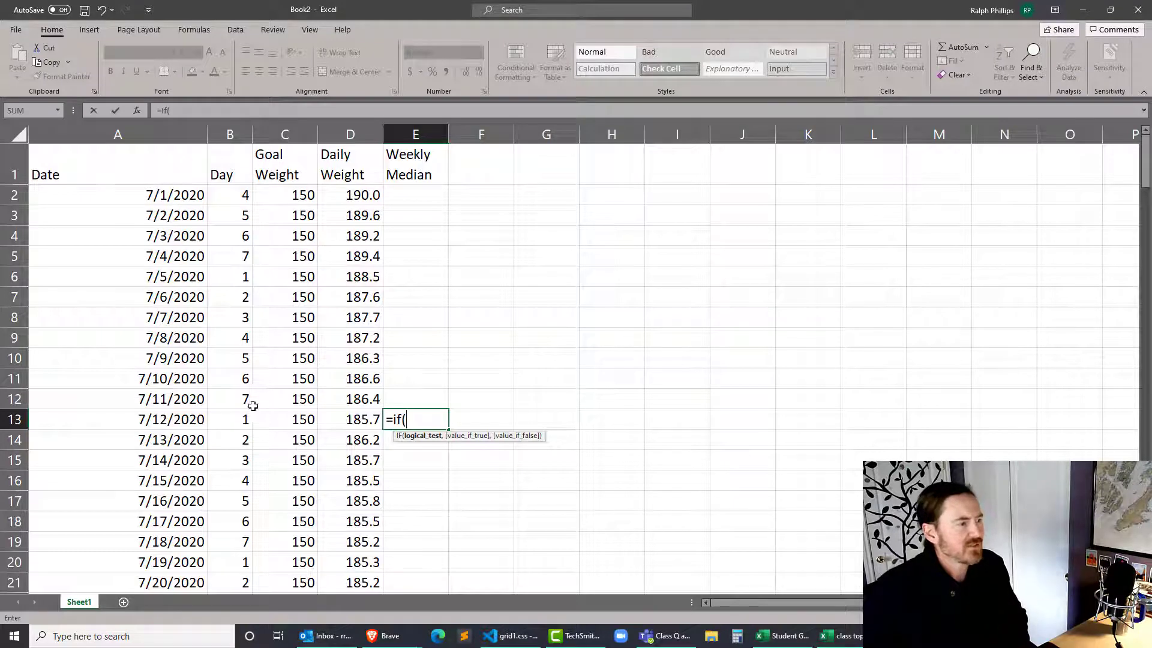
click(234, 421)
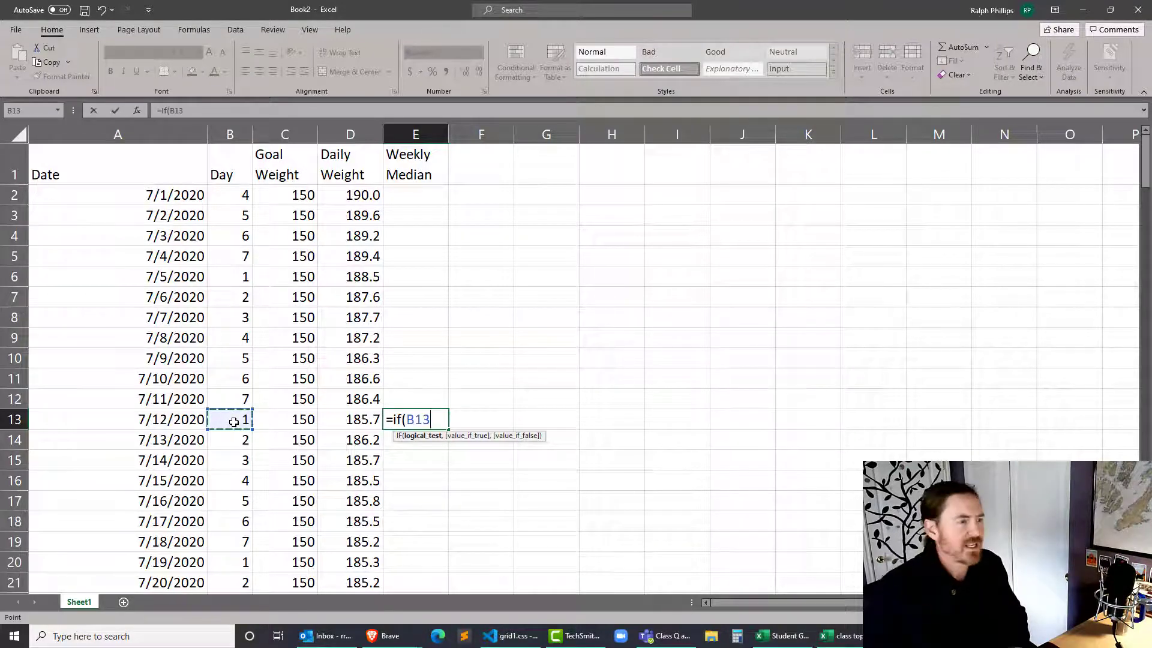
text(=1,)
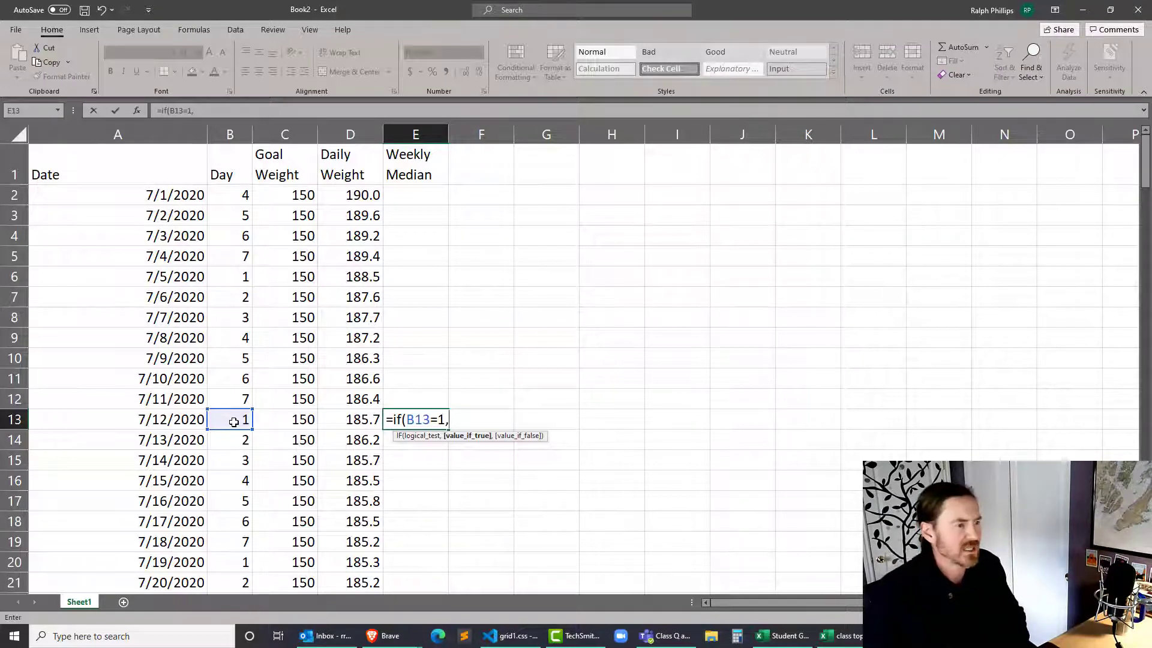
Step: Complete it with MEDIAN(D13,OFFSET(D13,-6,0)) so E13 shows 186.7
text(median()
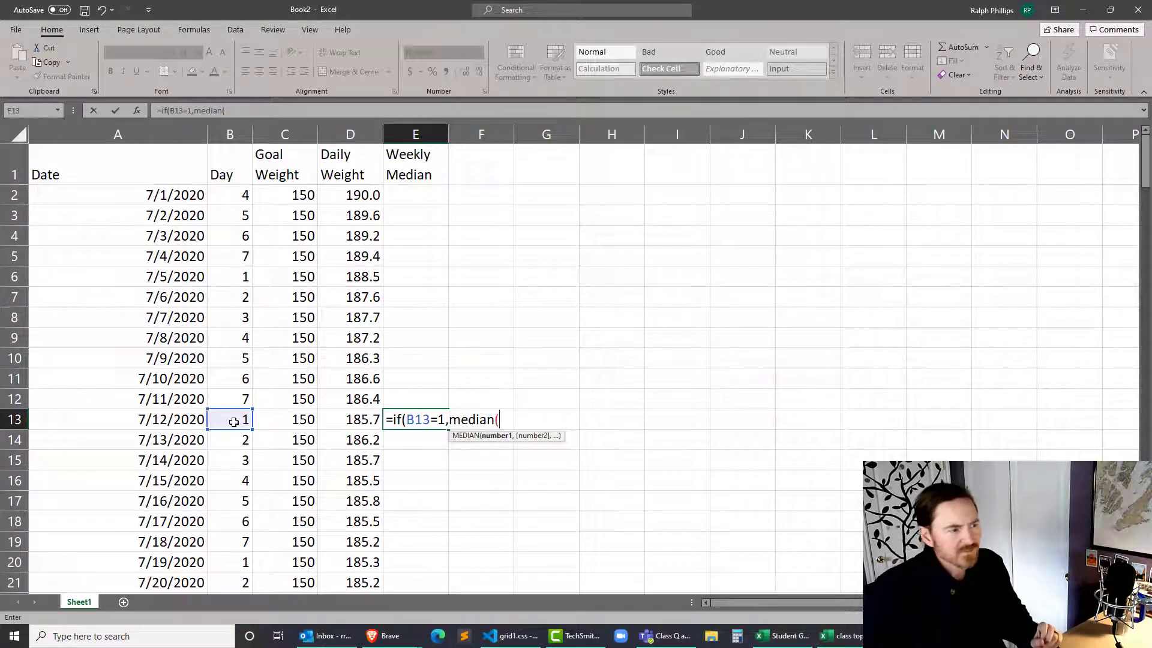
click(347, 418)
text(,)
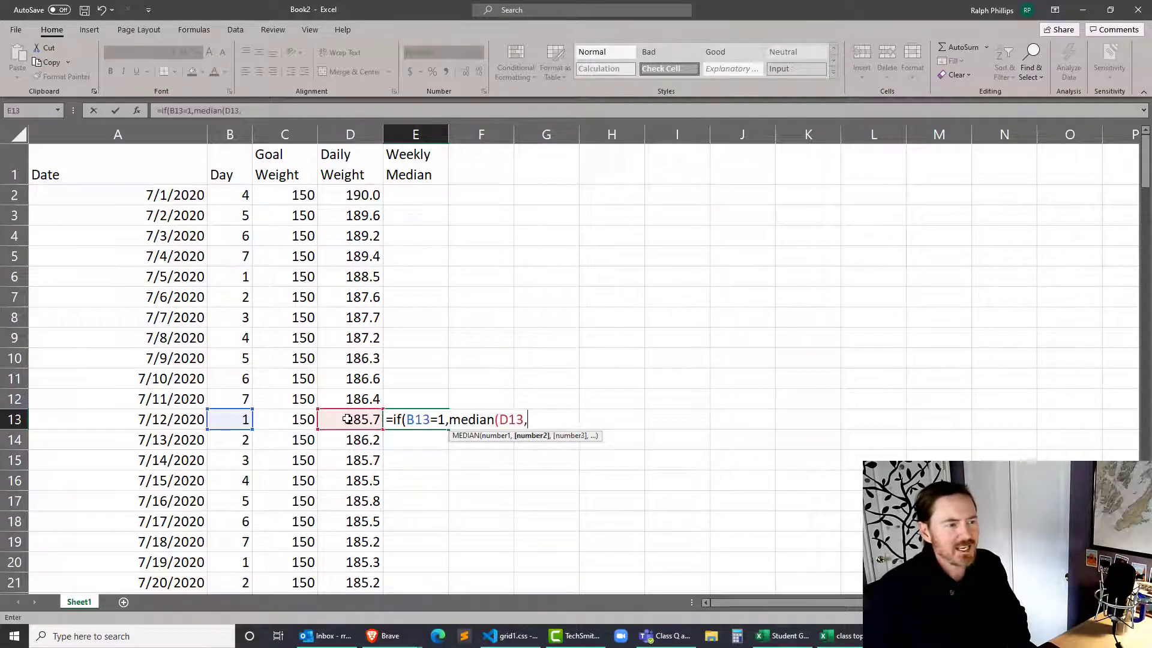
text(off)
key(Tab)
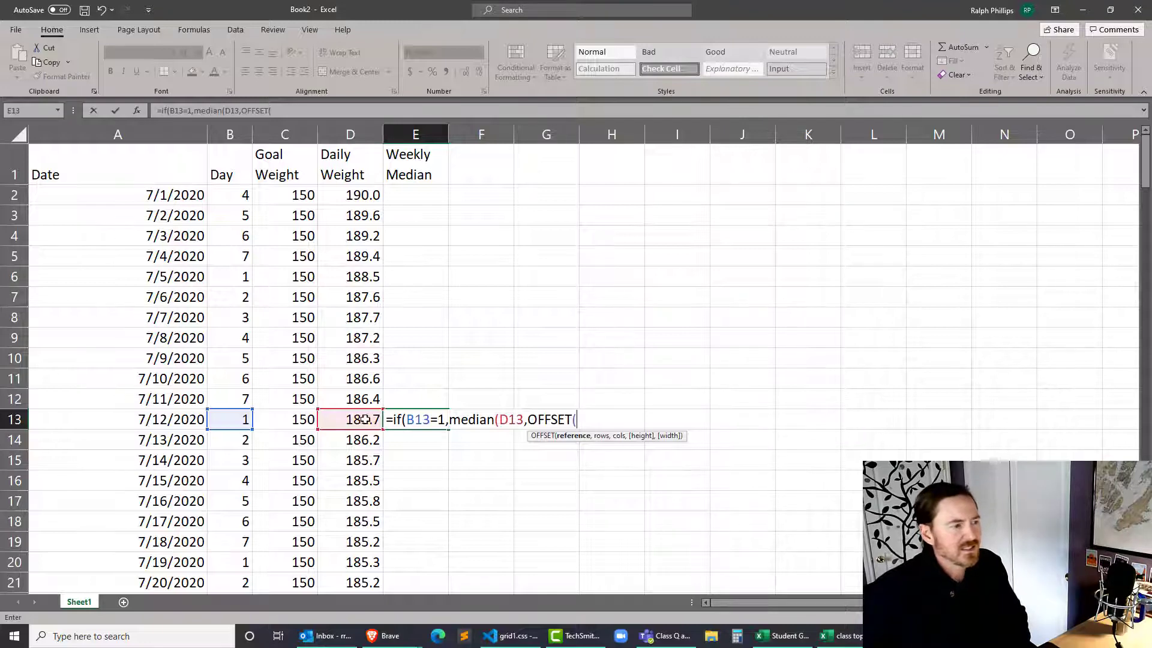
click(360, 419)
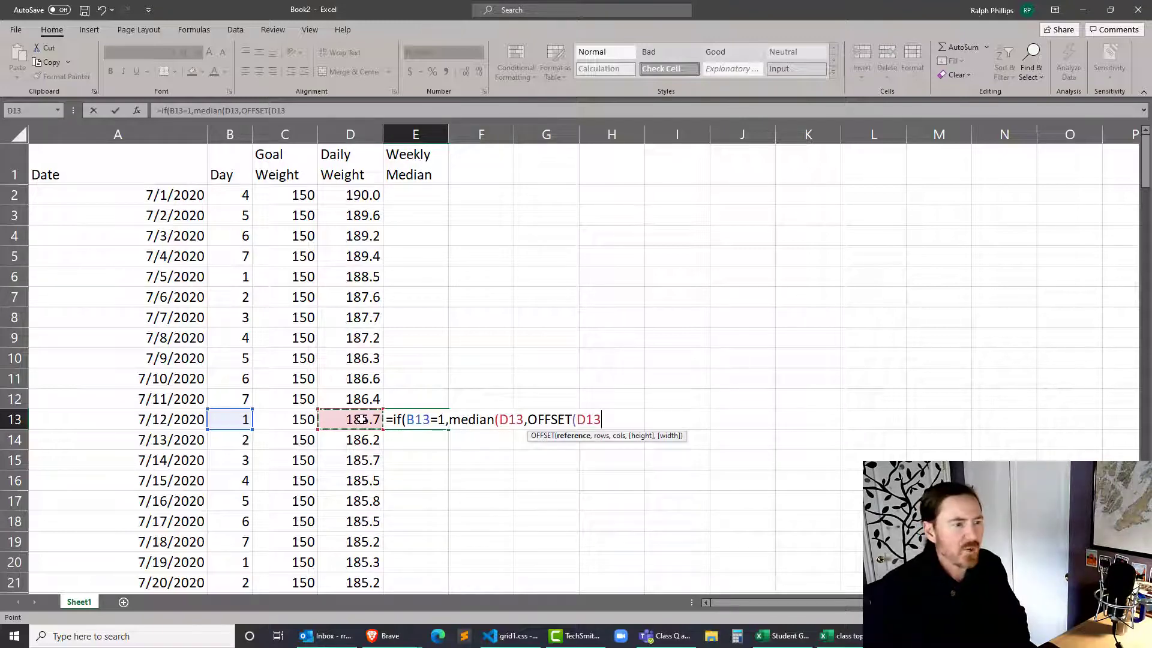
text(,)
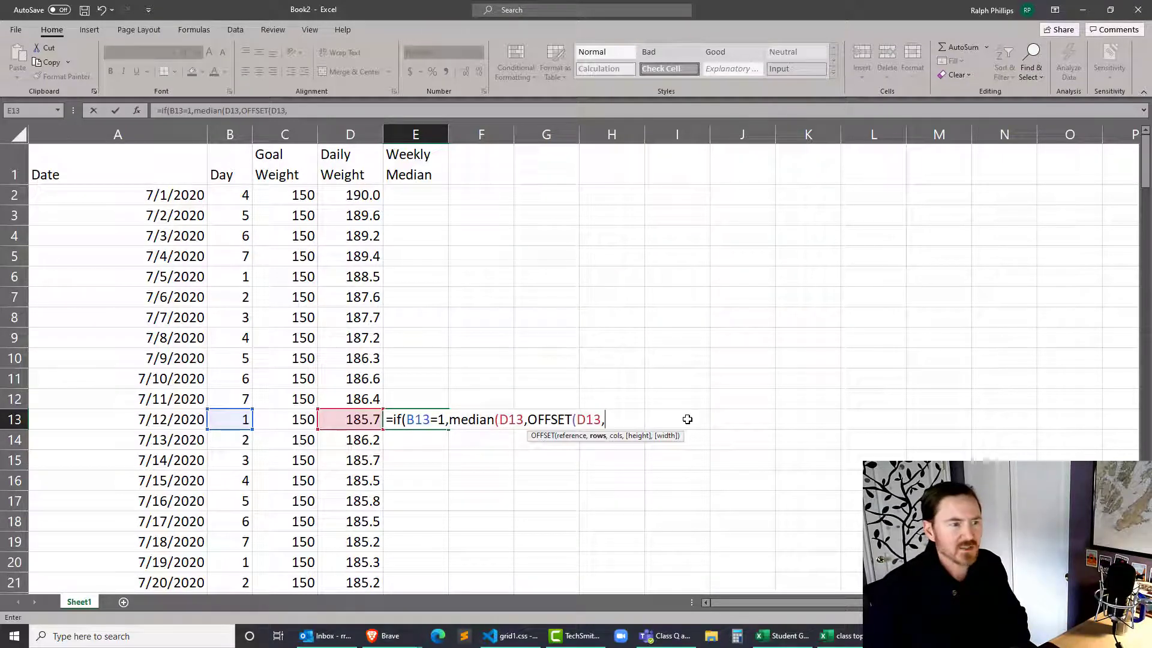
text(-6)
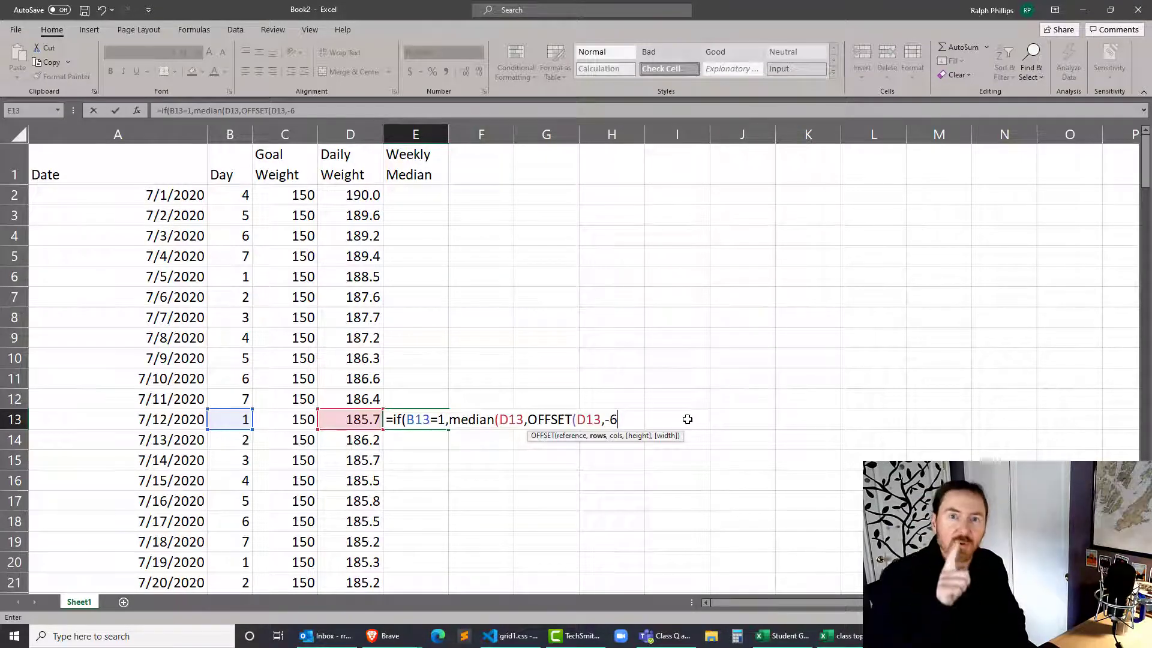
text(,)
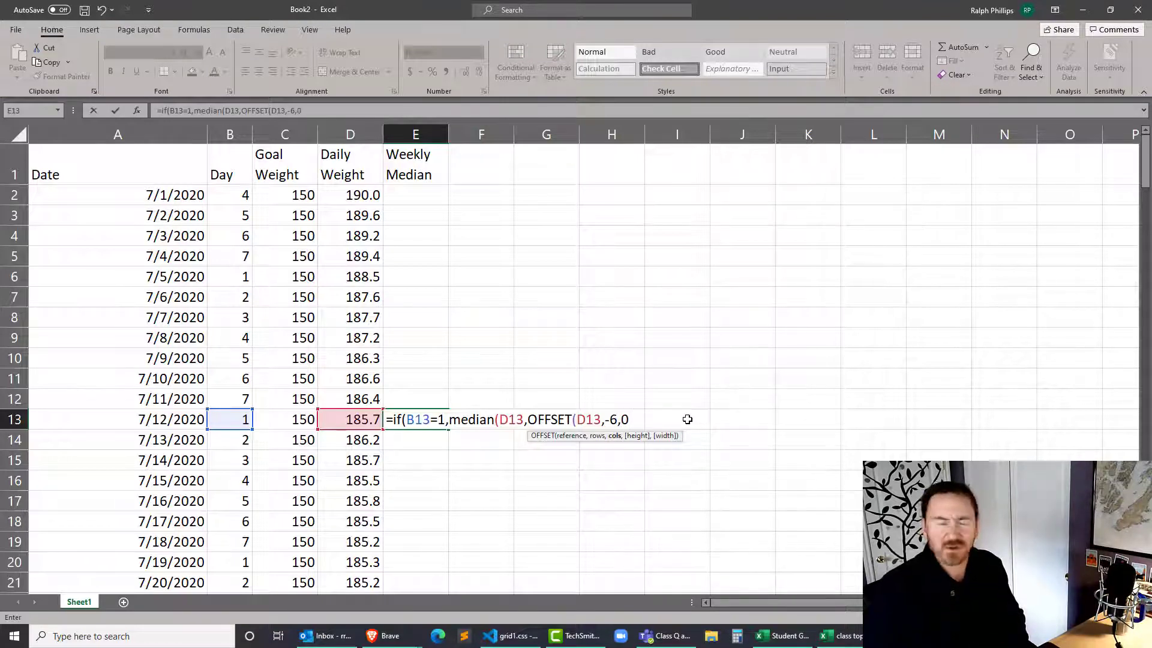
text(0)
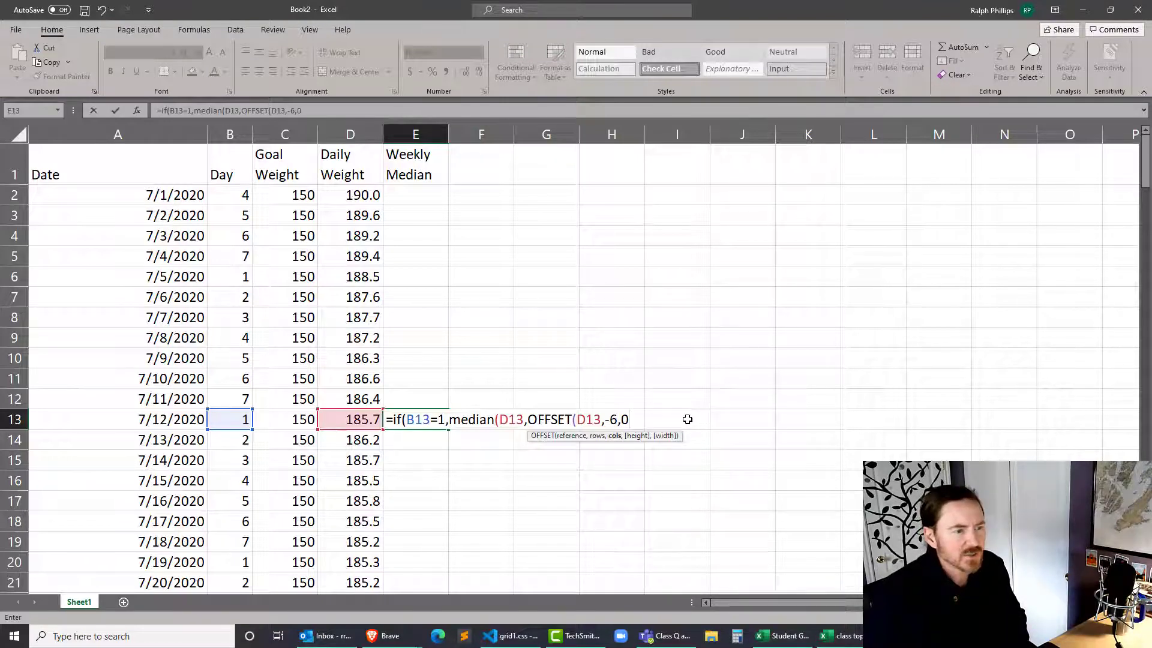
text())
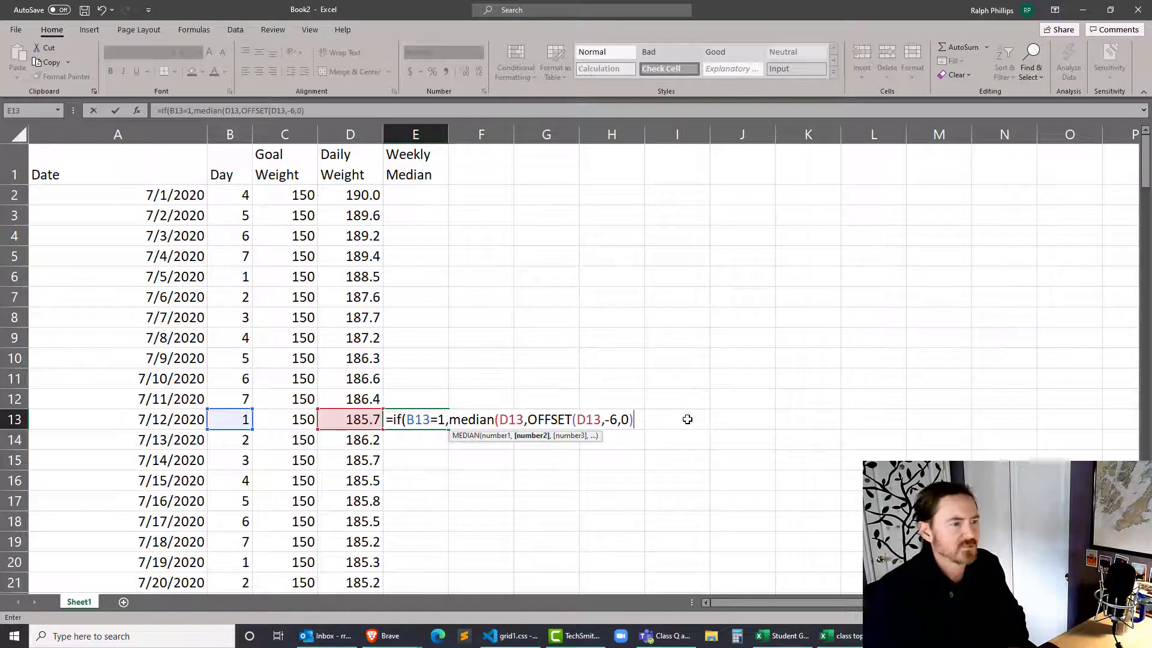
text())
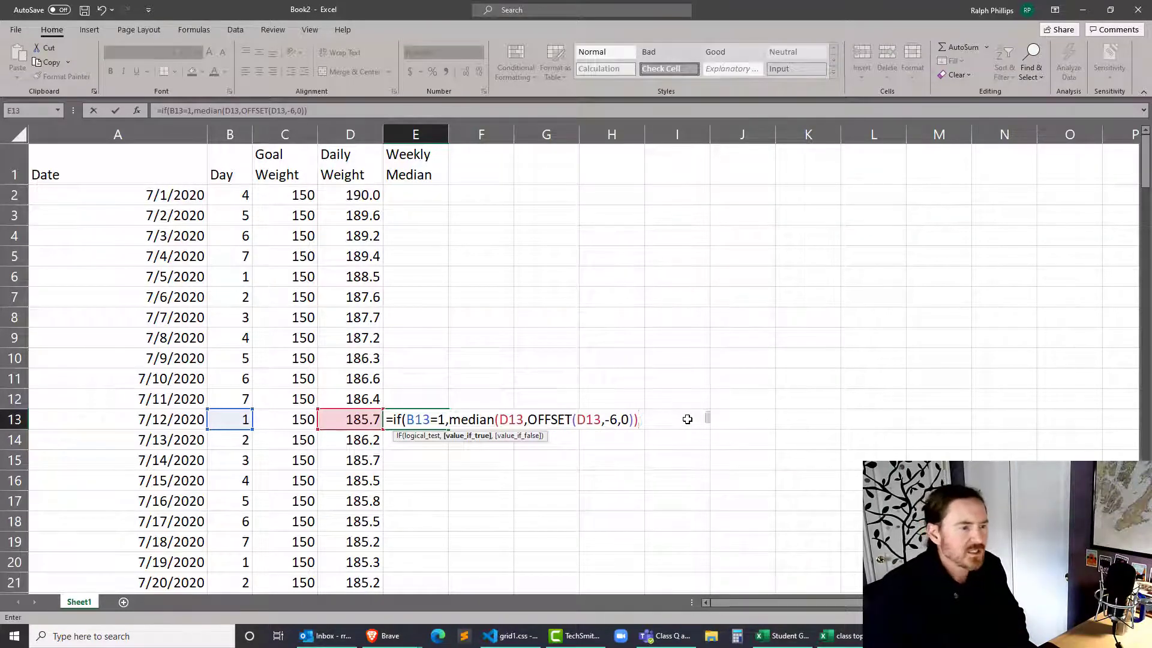
text())
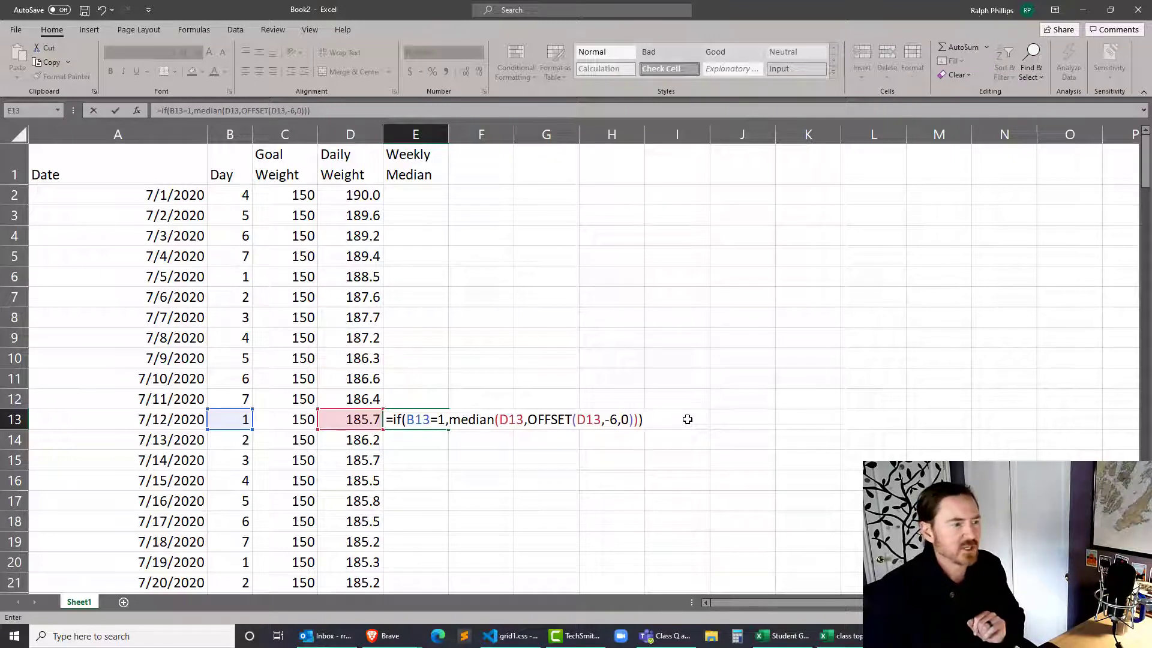
key(Return)
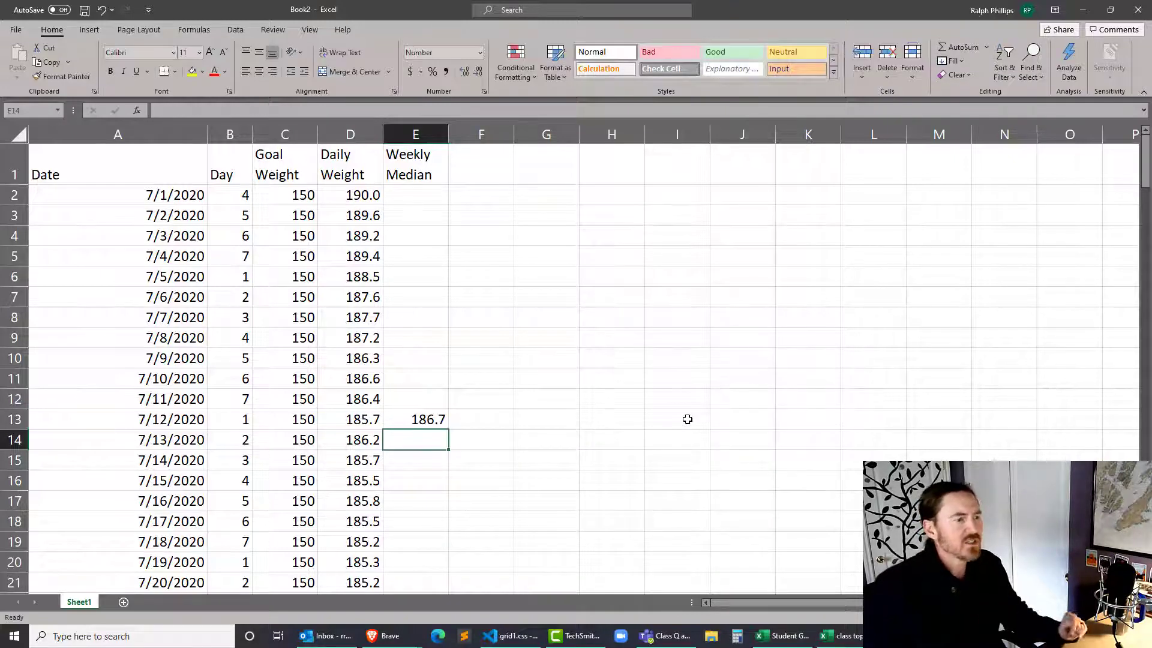
click(436, 419)
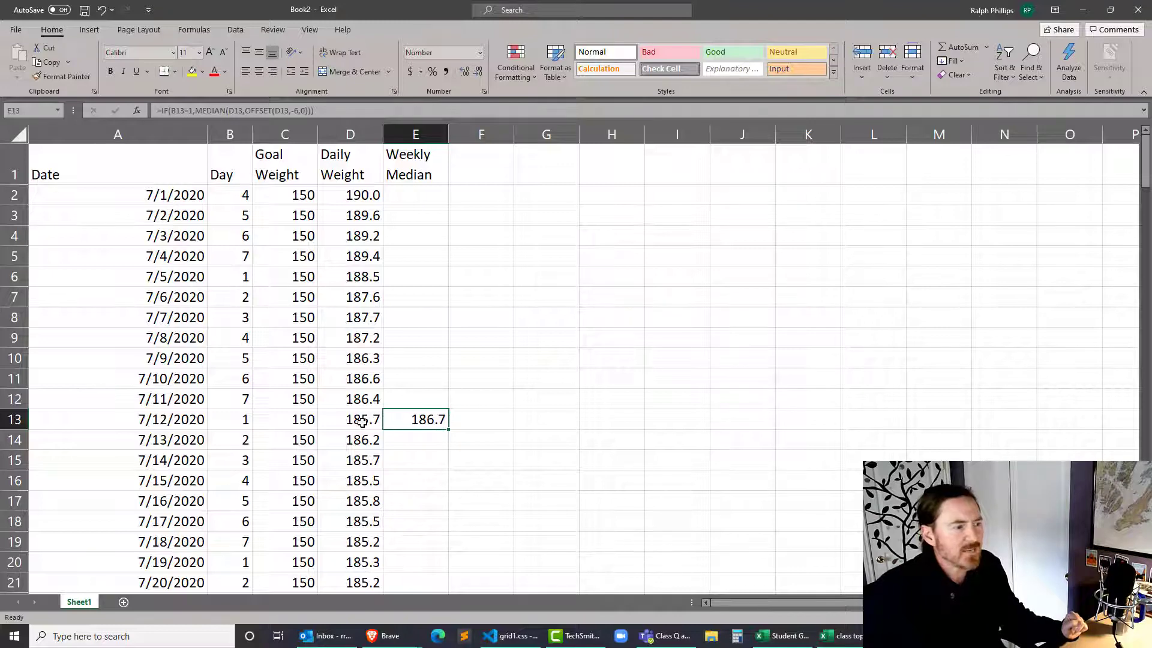
drag(360, 420, 353, 296)
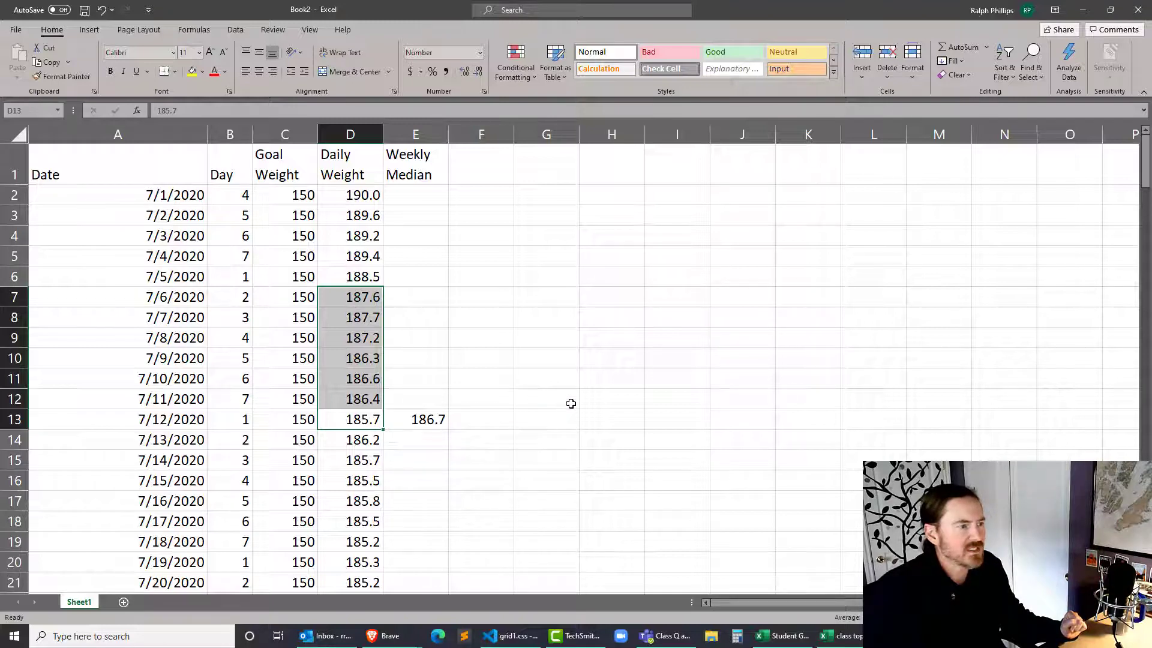
click(585, 358)
text(=)
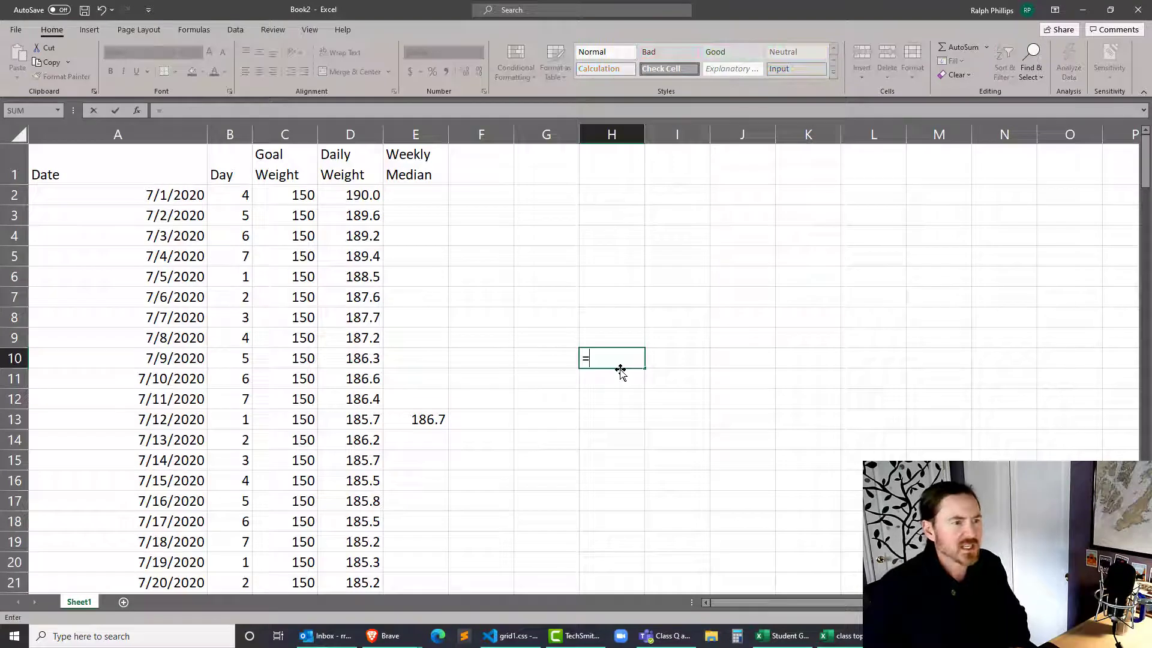
text(median()
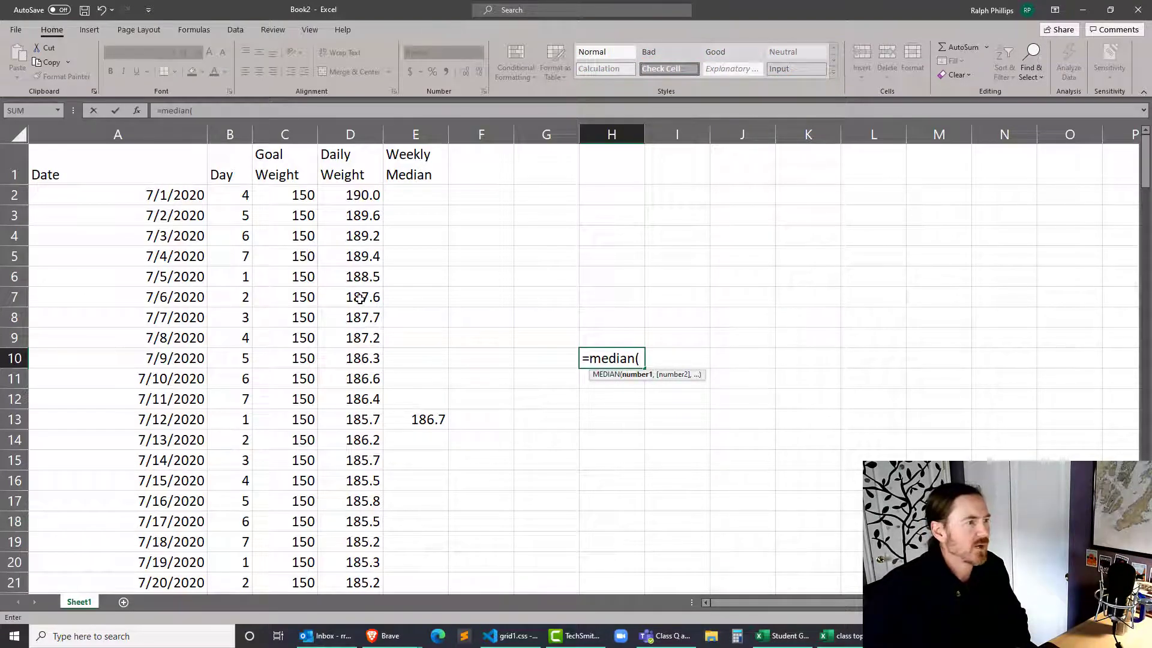
drag(359, 298, 364, 420)
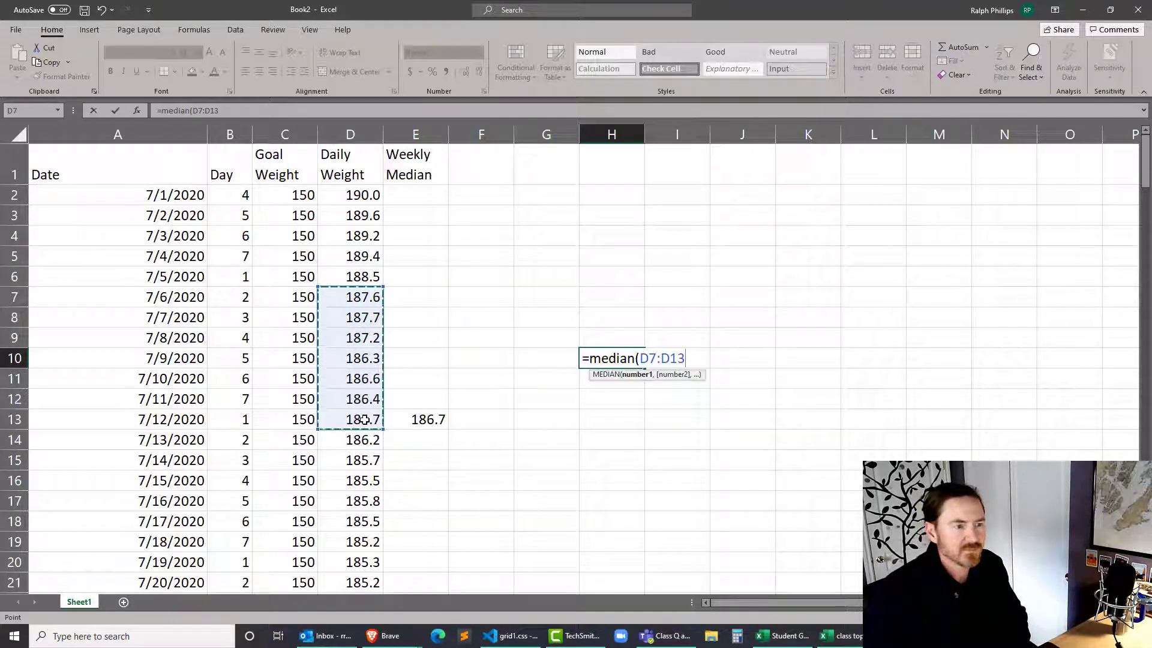
text())
key(Return)
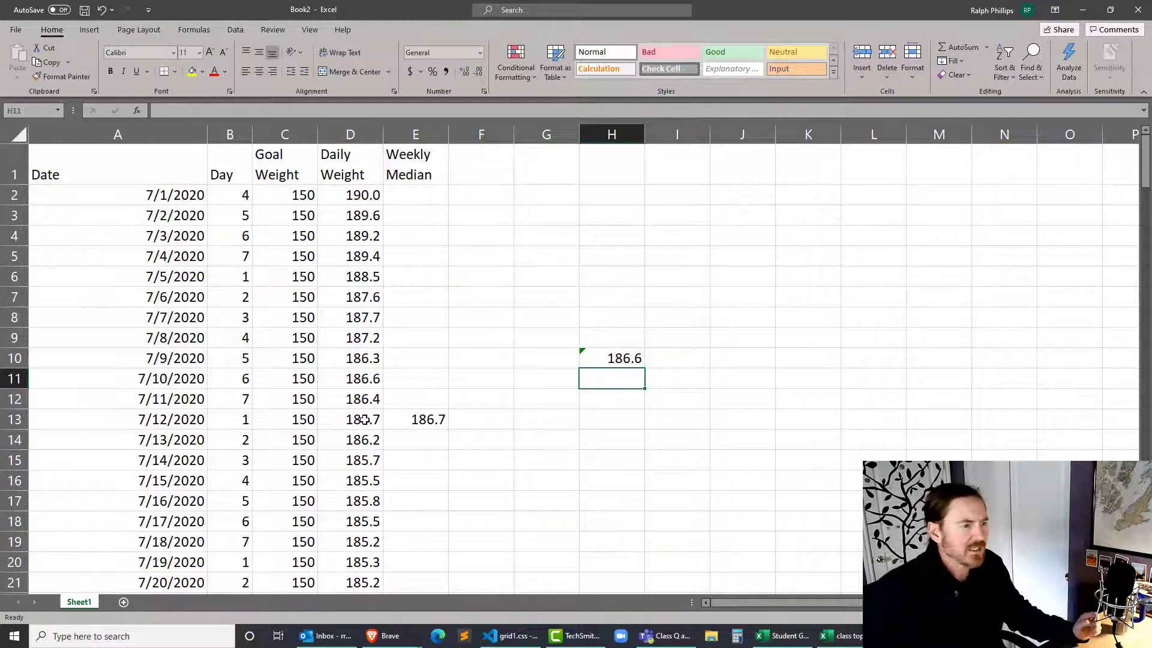
click(627, 355)
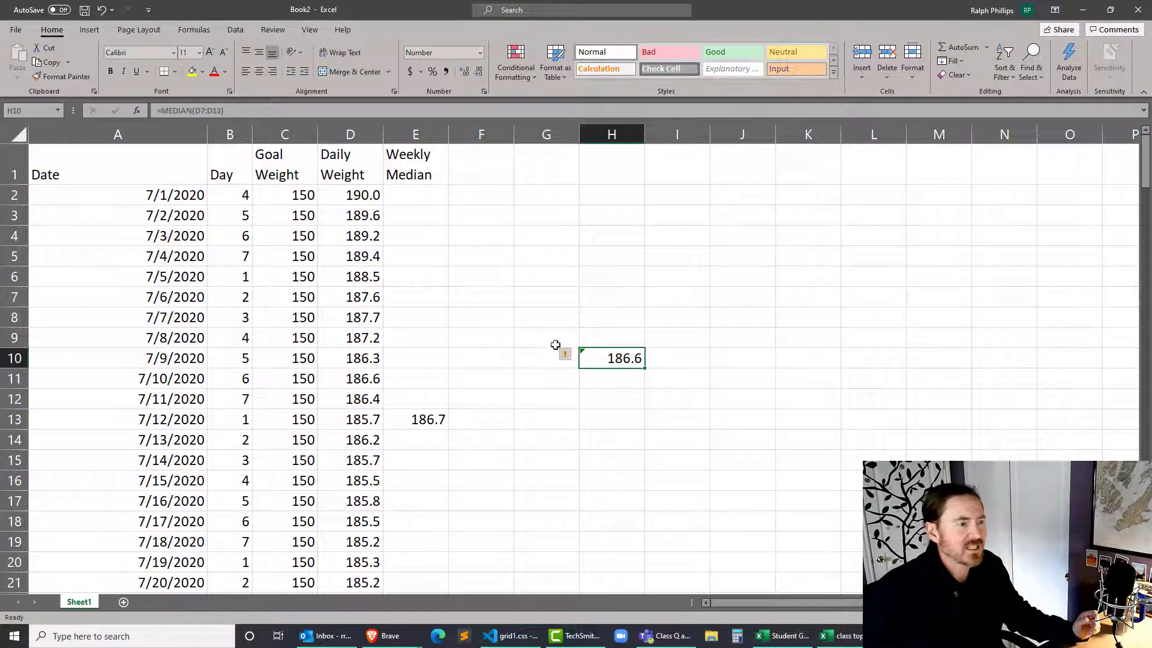
click(464, 71)
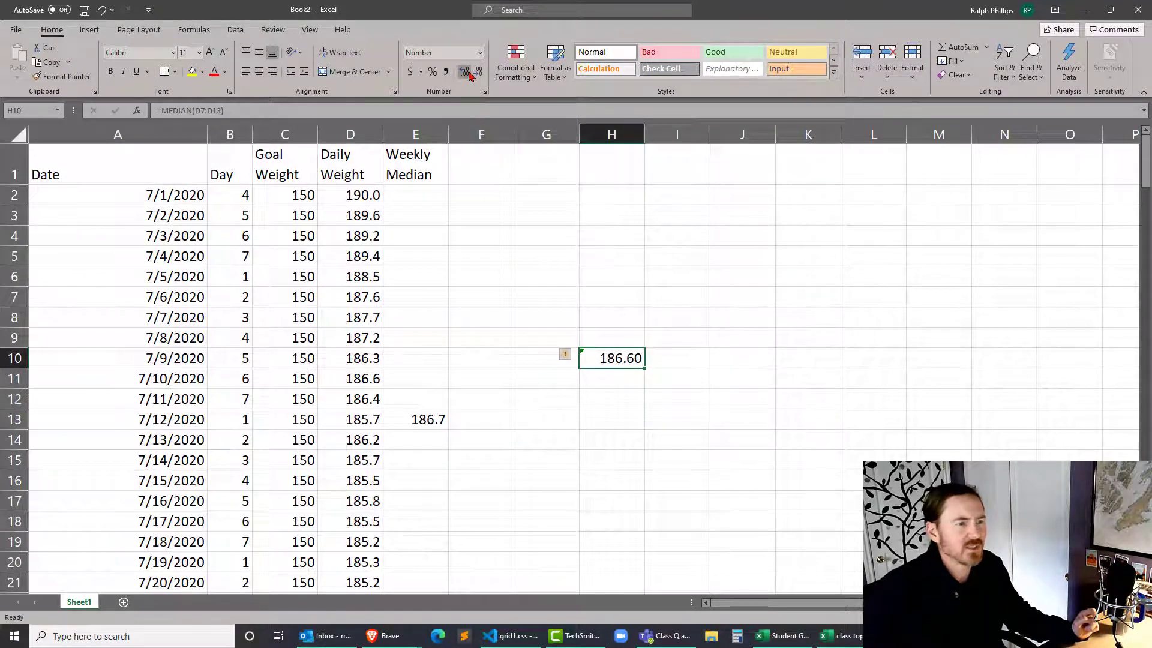
click(464, 72)
click(425, 419)
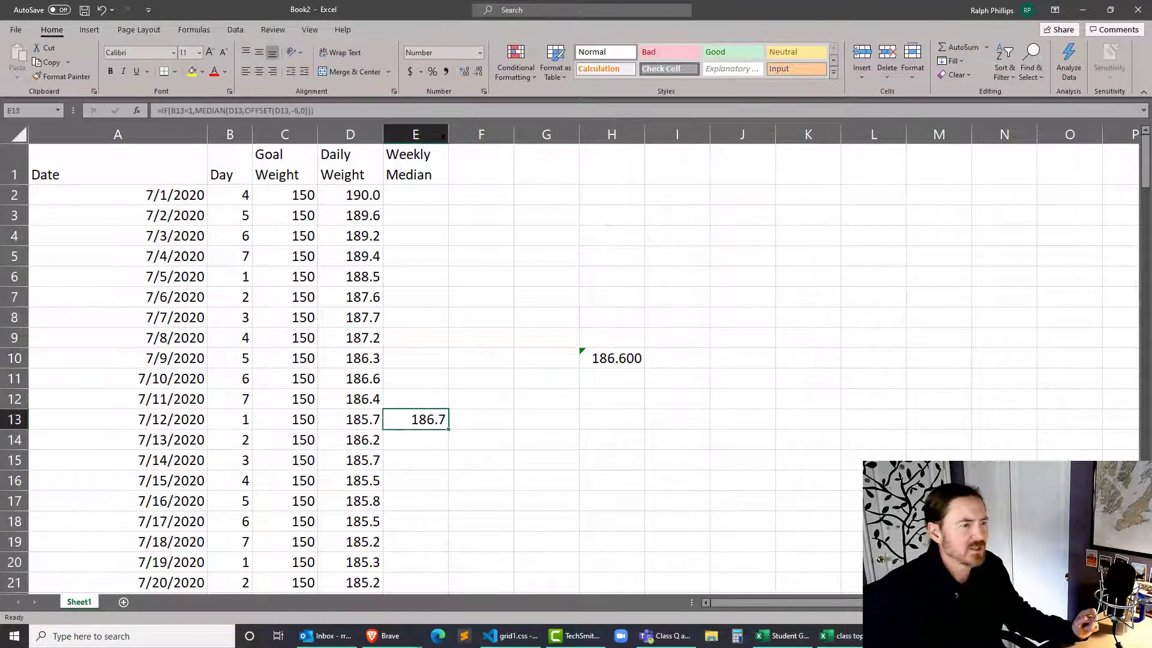
click(466, 72)
click(466, 72)
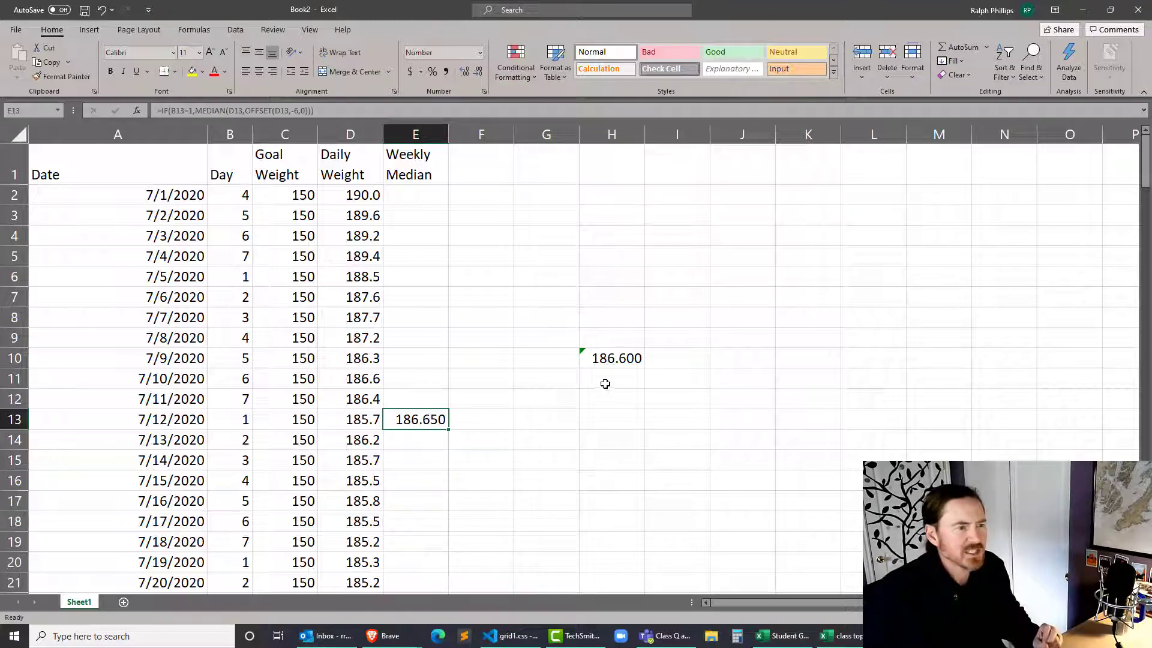
click(618, 358)
key(Delete)
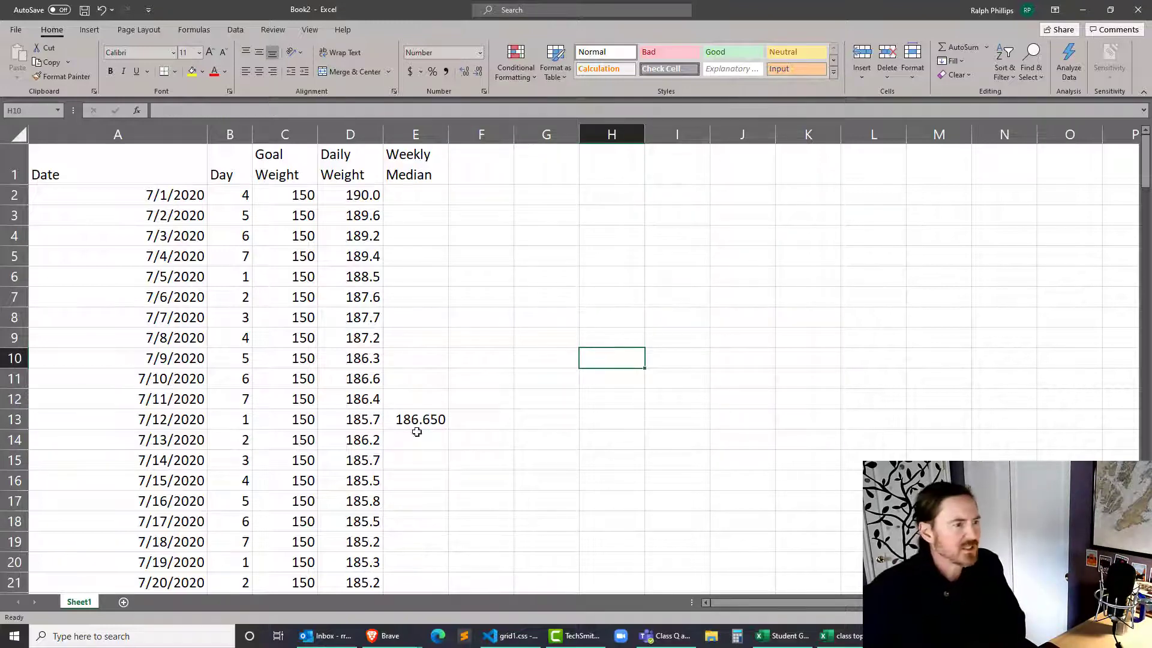
click(433, 418)
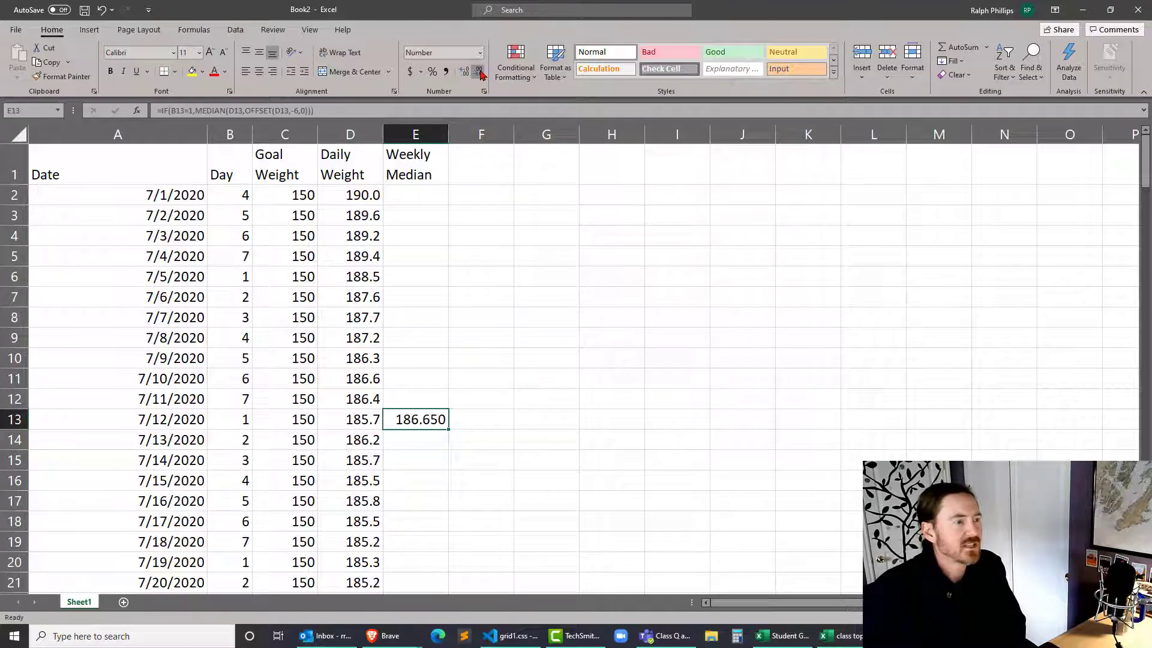
click(479, 71)
click(480, 71)
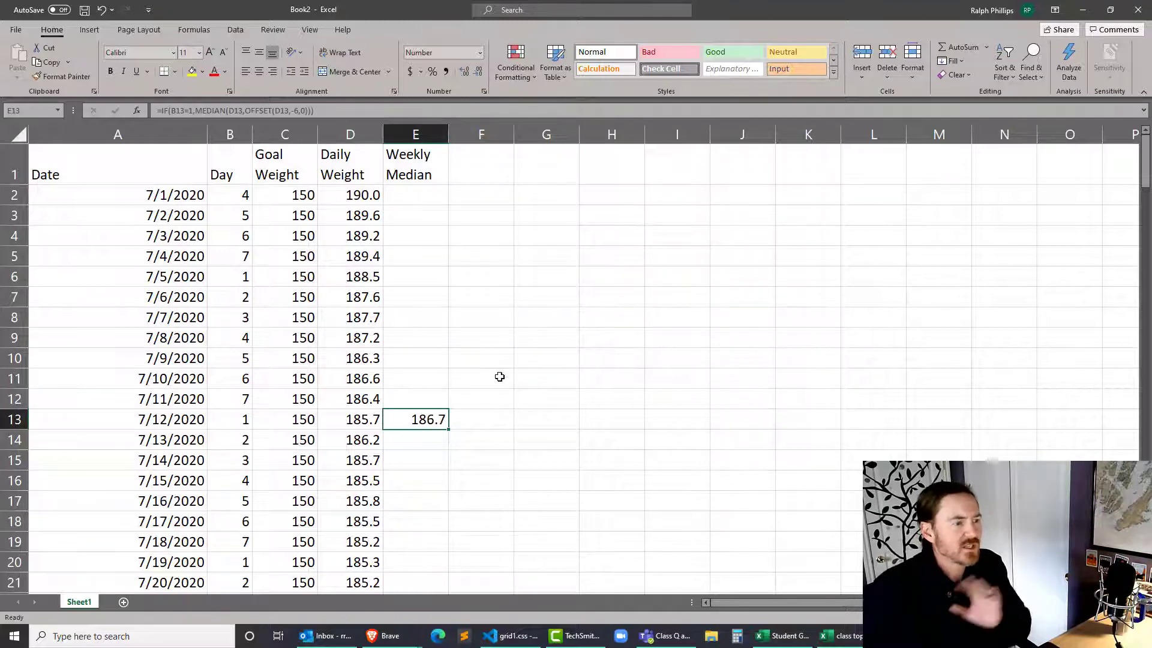
Step: Add "" as E13's IF value-if-false so non-Sunday rows stay blank
double_click(420, 418)
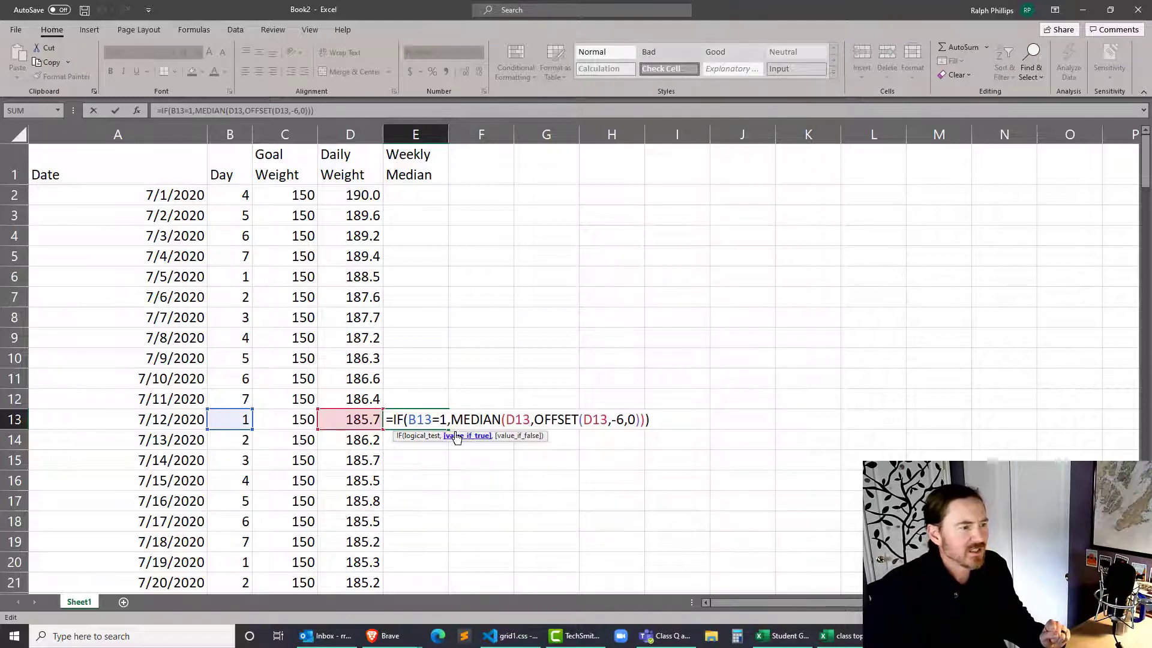
click(457, 436)
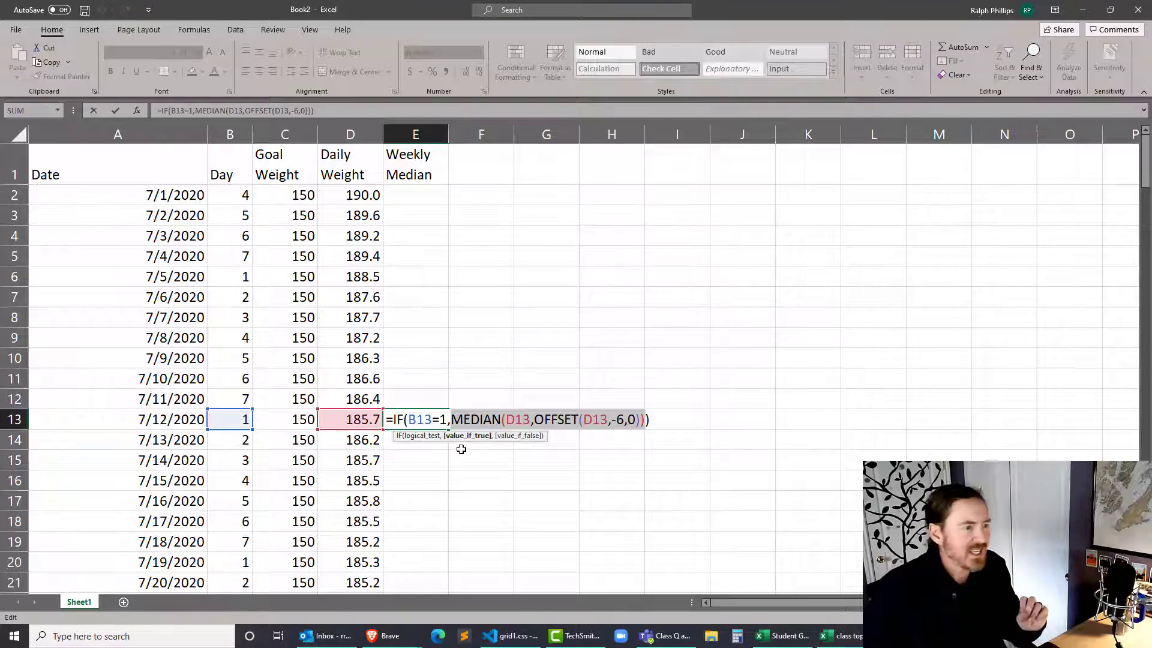
click(642, 419)
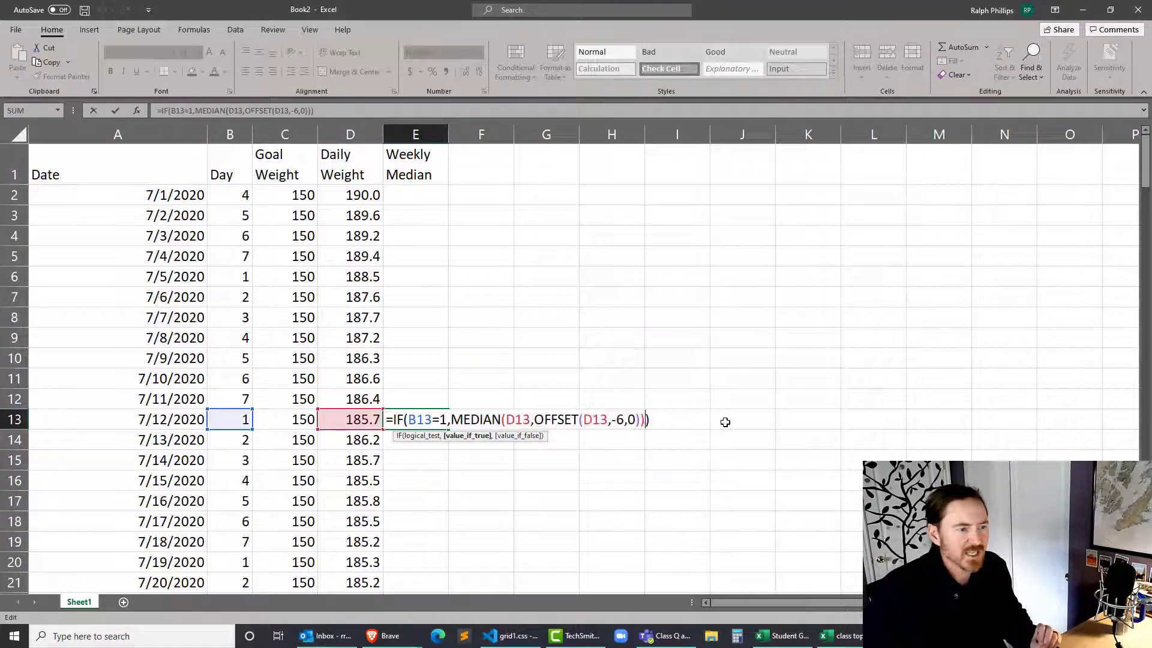
text(,)
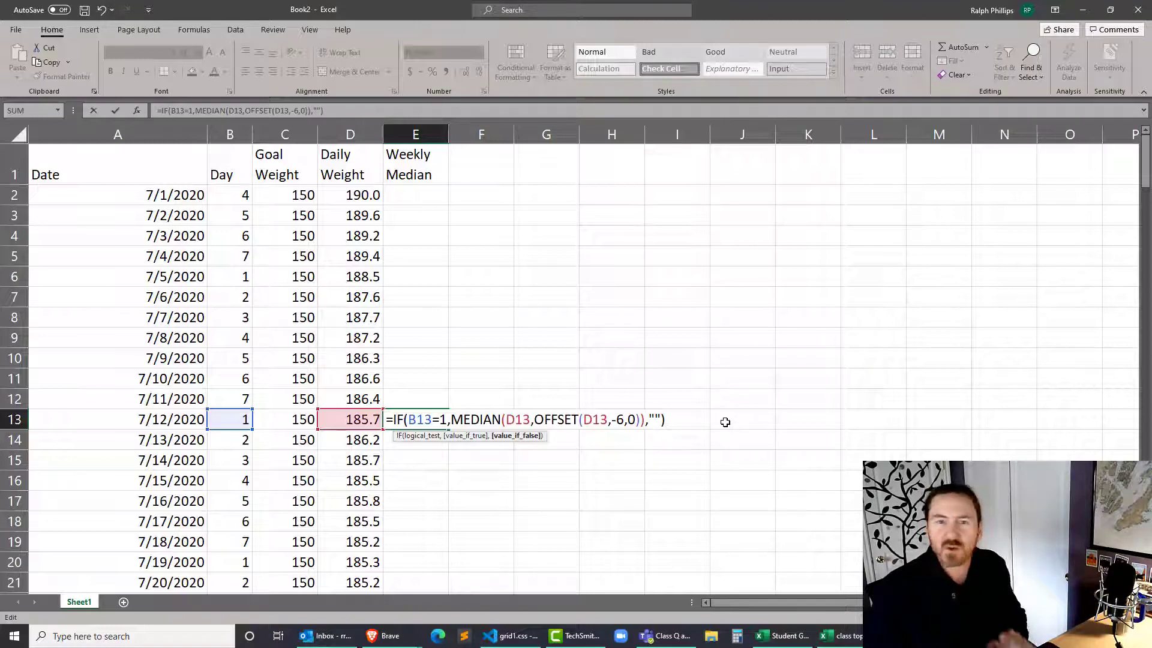
text("")
key(Return)
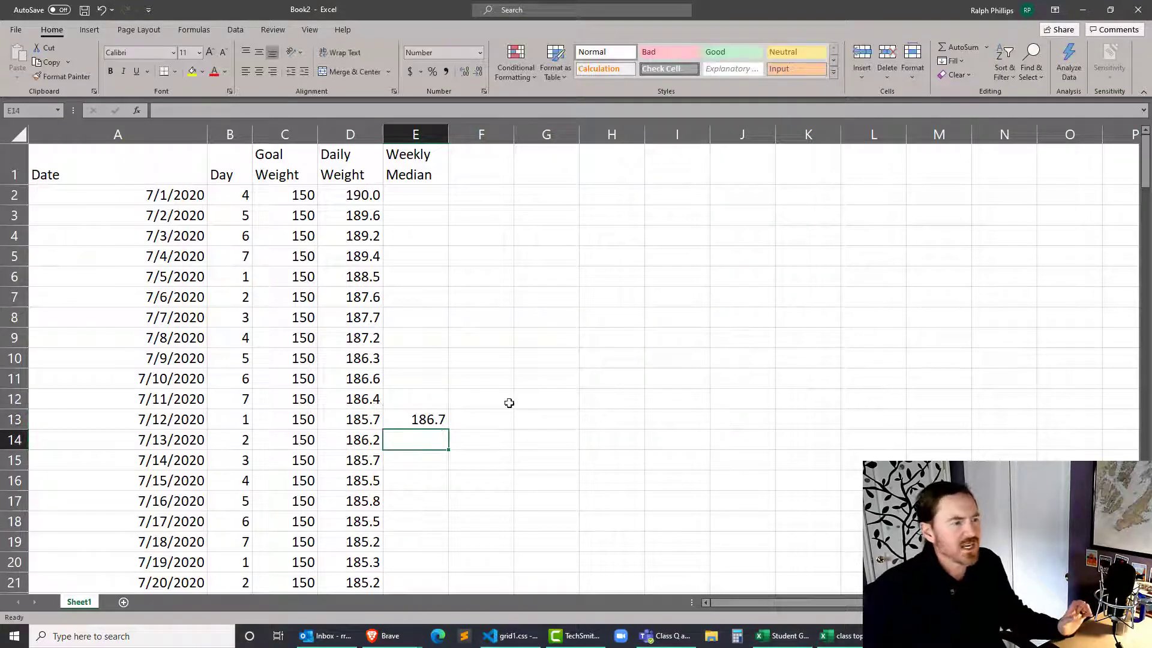
click(441, 418)
Step: Copy E13's Weekly Median formula up to E2 and down to E175
drag(448, 427, 445, 187)
click(447, 416)
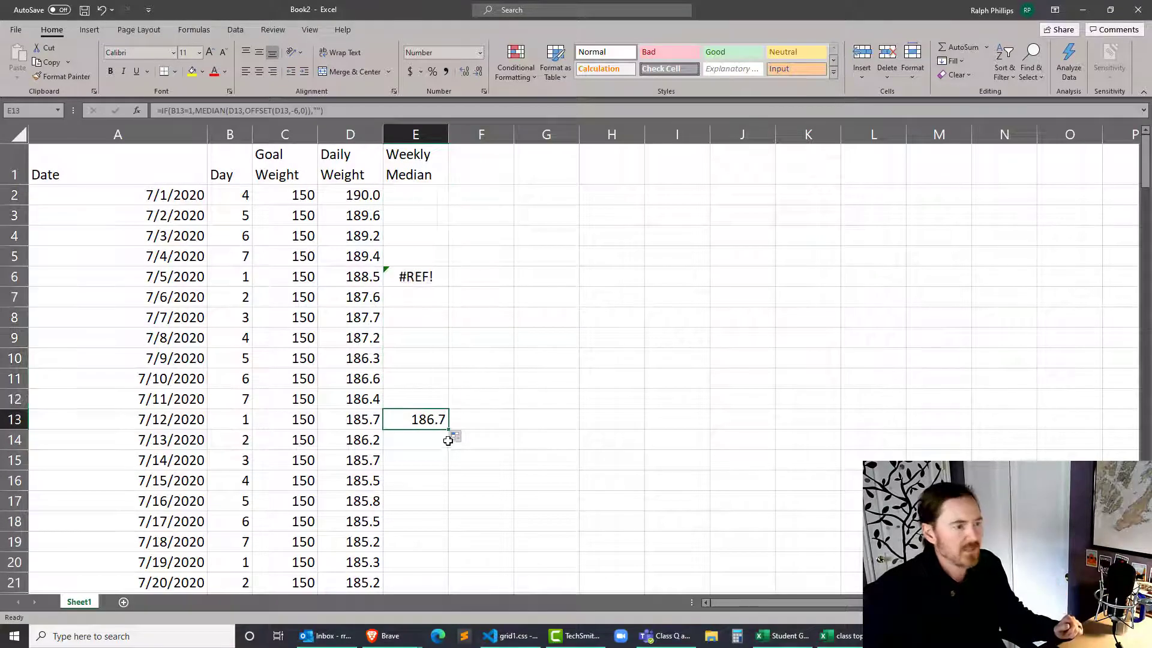
drag(448, 428, 452, 549)
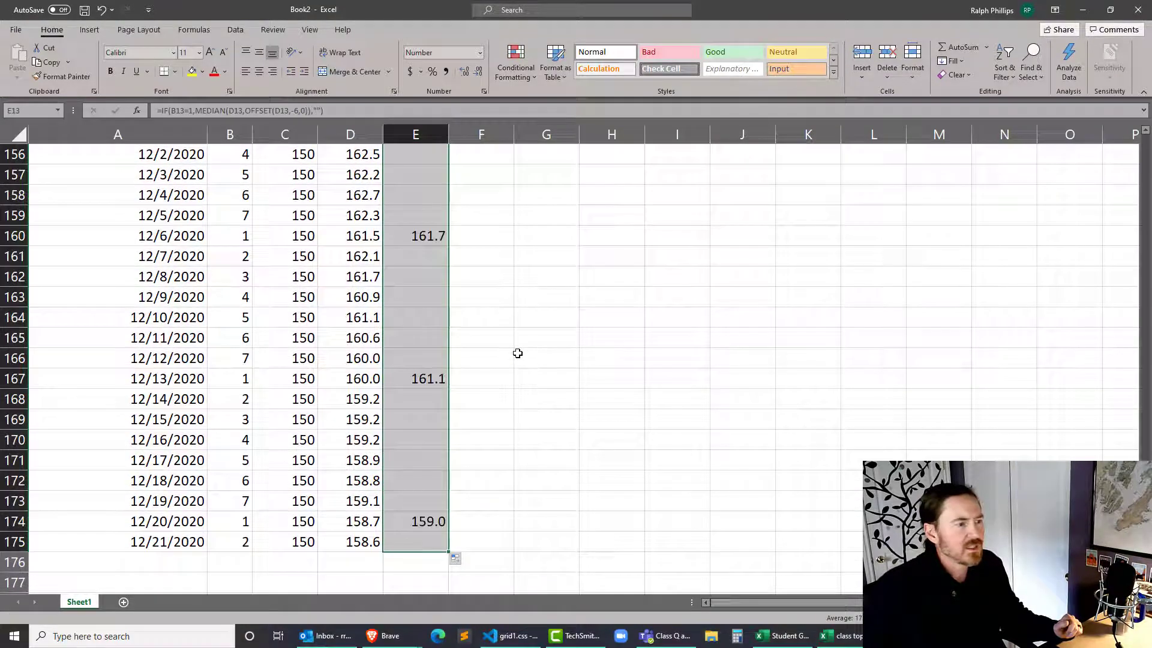
scroll(518, 354, up, 15)
scroll(518, 354, up, 20)
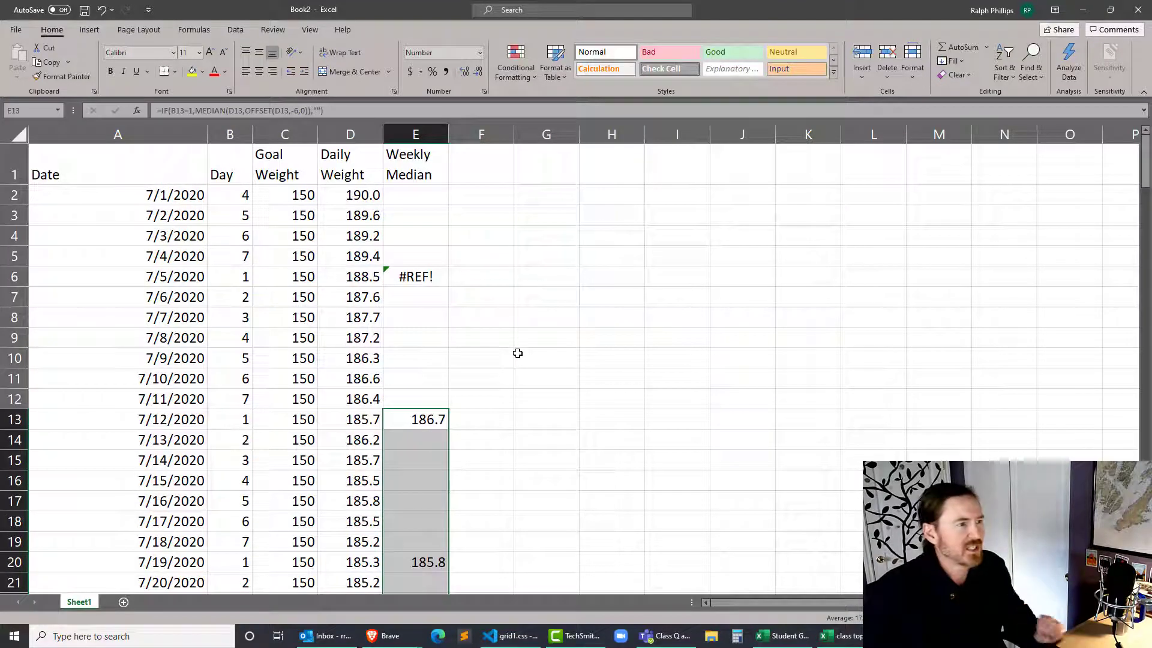
click(420, 422)
click(428, 282)
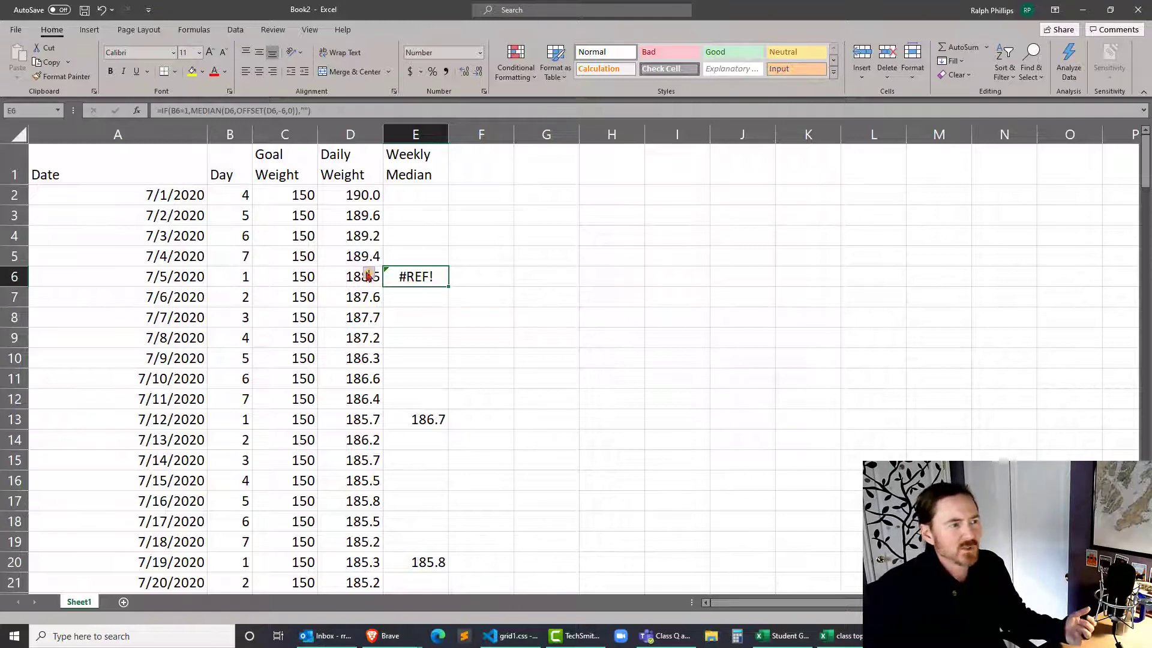
Step: Change E6's OFFSET row offset from -6 to -4 so it shows 189.3
double_click(421, 276)
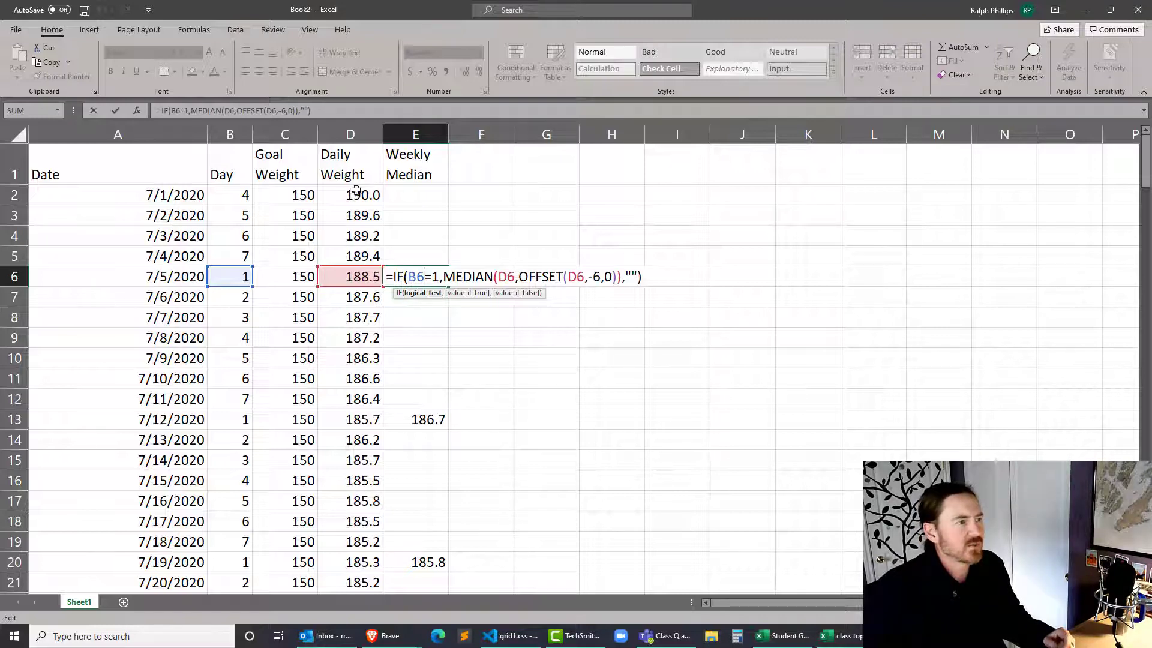
click(595, 275)
key(BackSpace)
text(4)
key(Return)
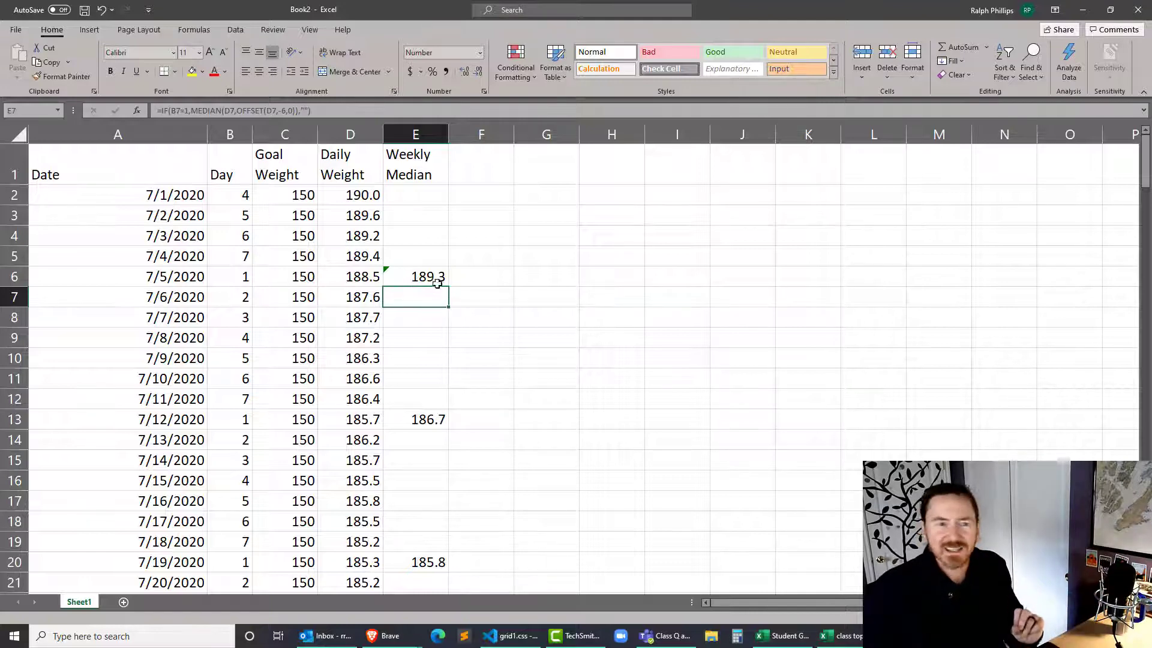
scroll(430, 324, down, 7)
scroll(430, 324, up, 7)
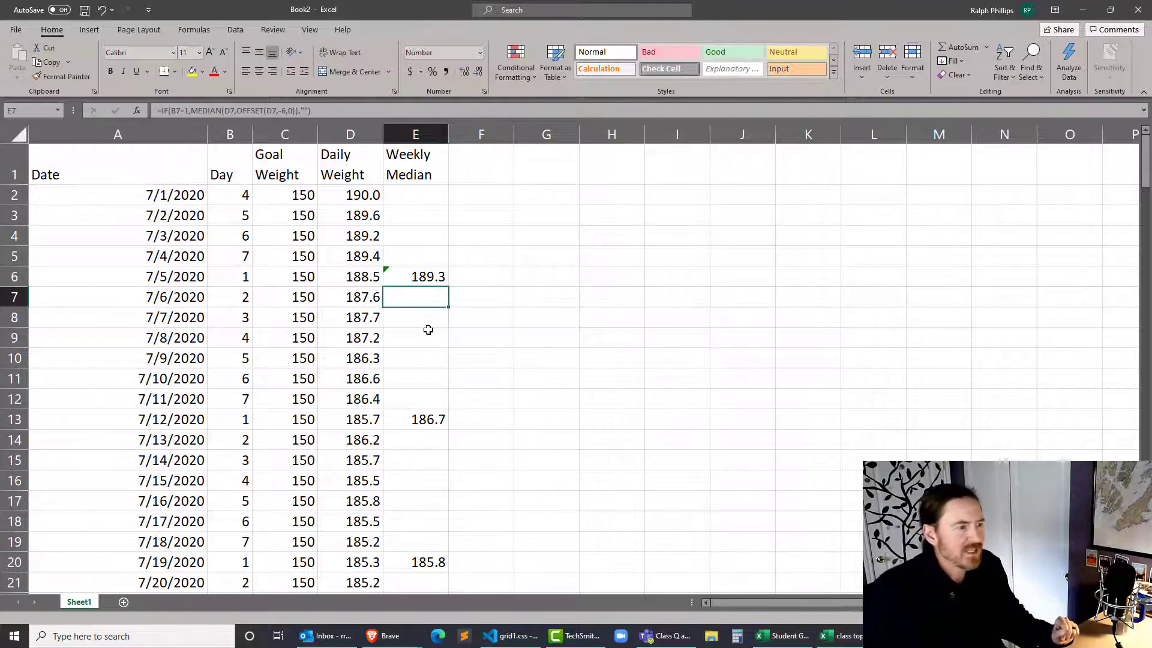
scroll(426, 327, down, 5)
click(423, 383)
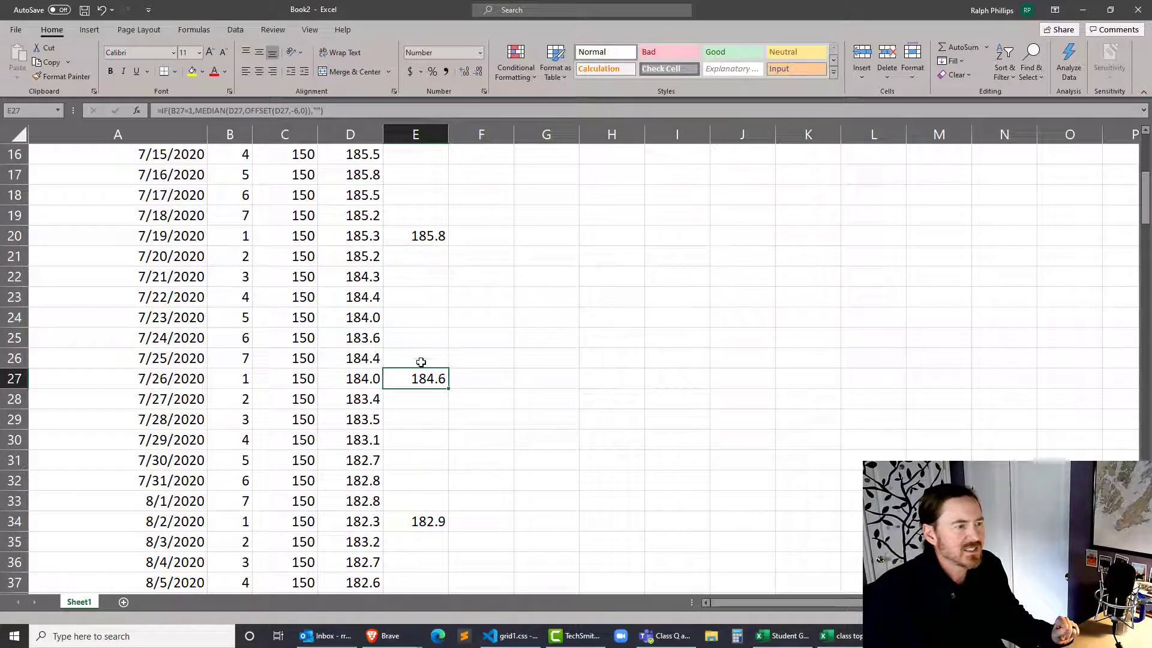